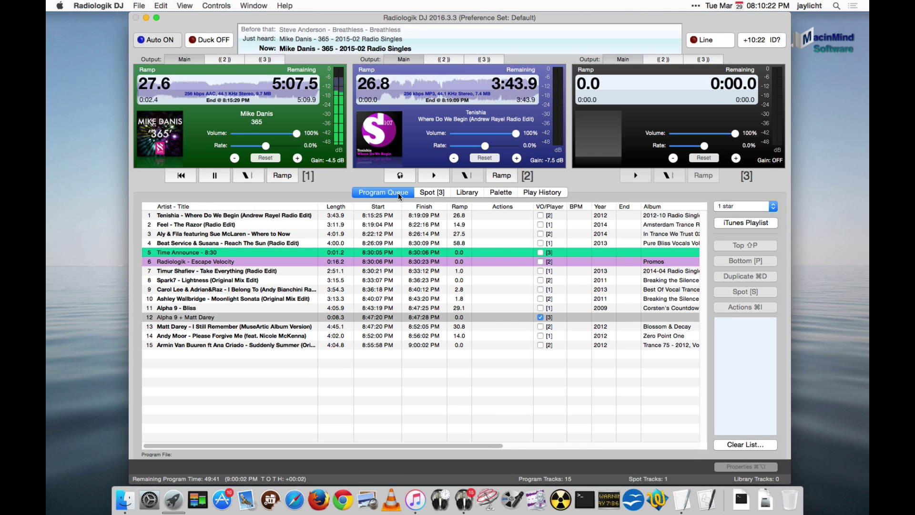
Switch Duck on with the D shortcut, dropping all three deck volumes to 20%.
key(d)
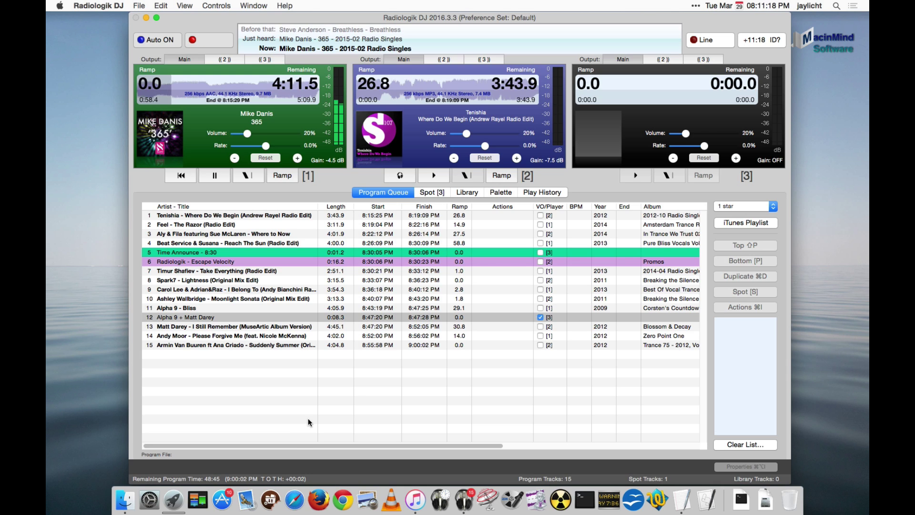
click(415, 499)
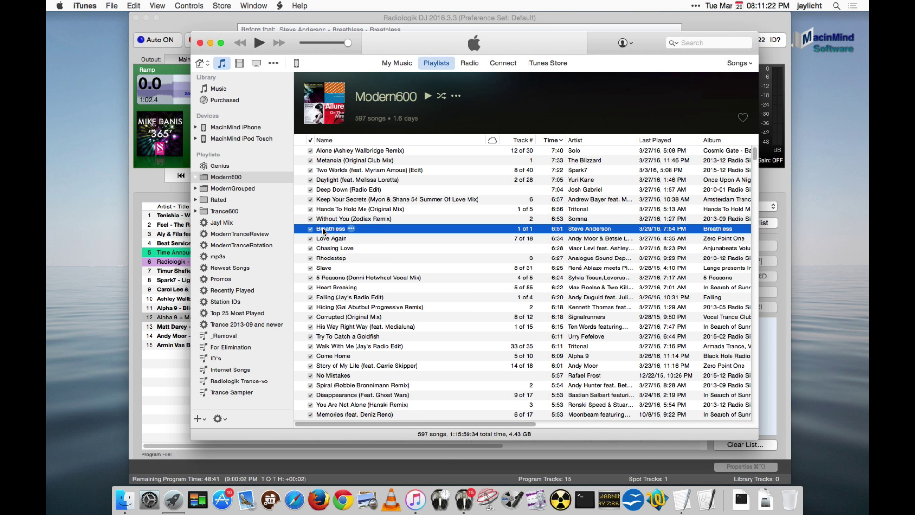
drag(322, 228, 151, 363)
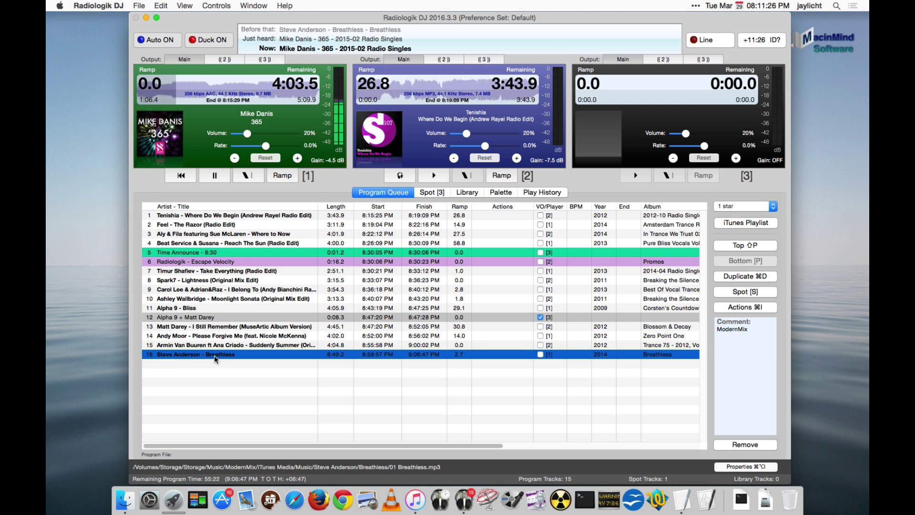
key(Delete)
key(Return)
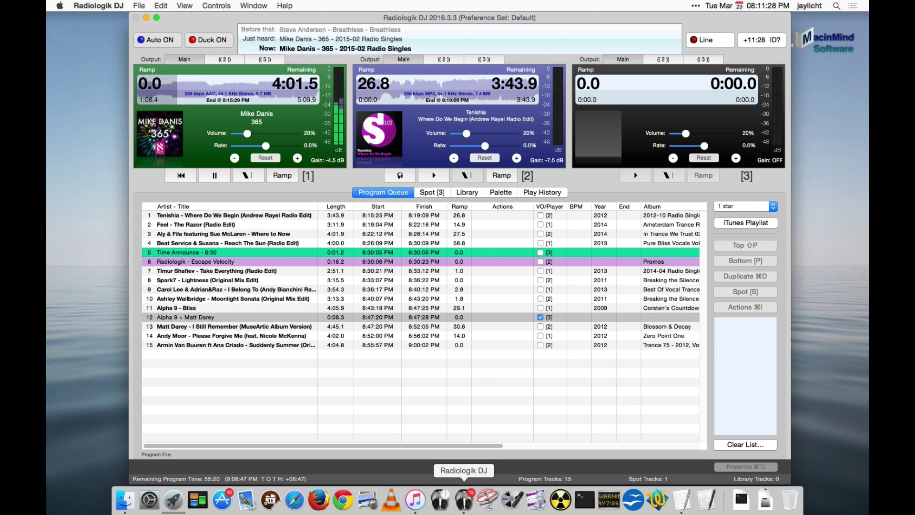
click(415, 499)
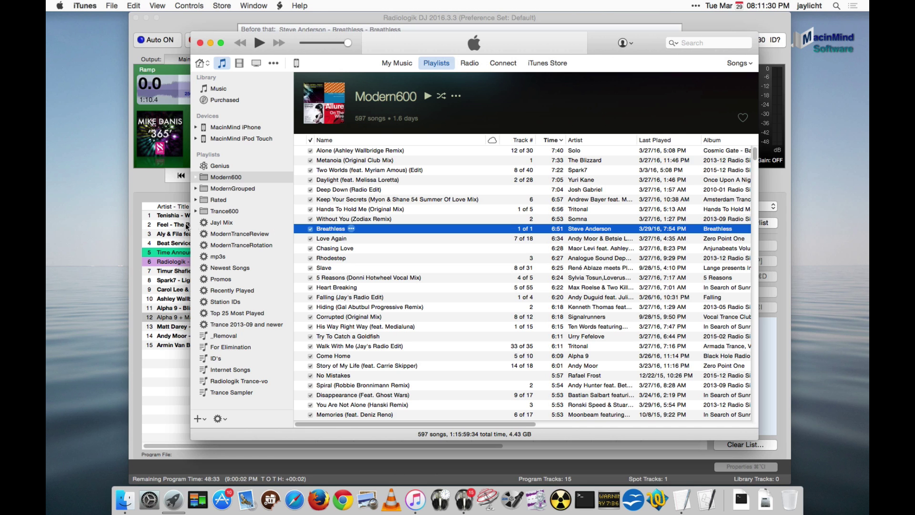
click(168, 218)
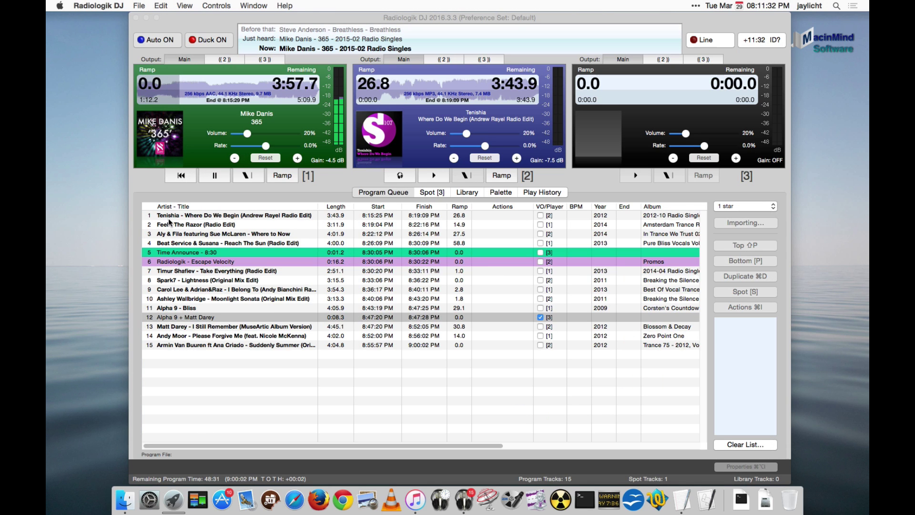
drag(167, 218, 167, 218)
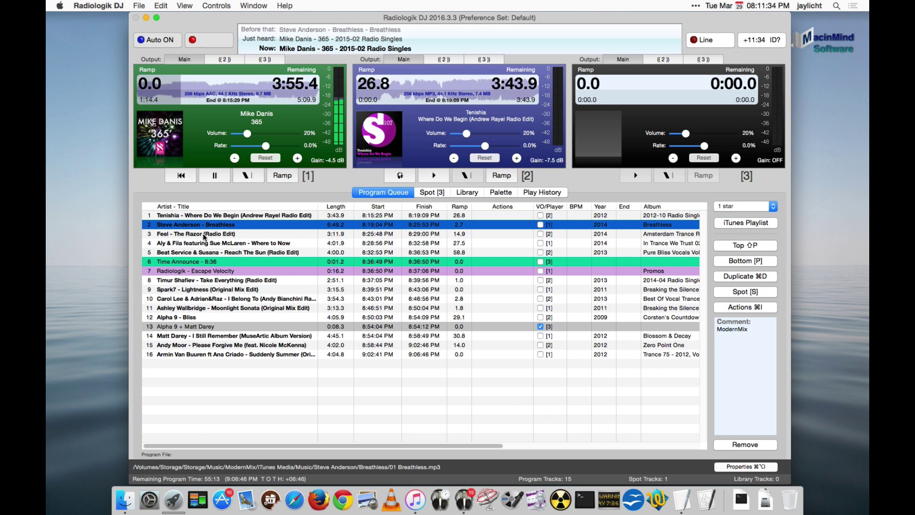
key(Delete)
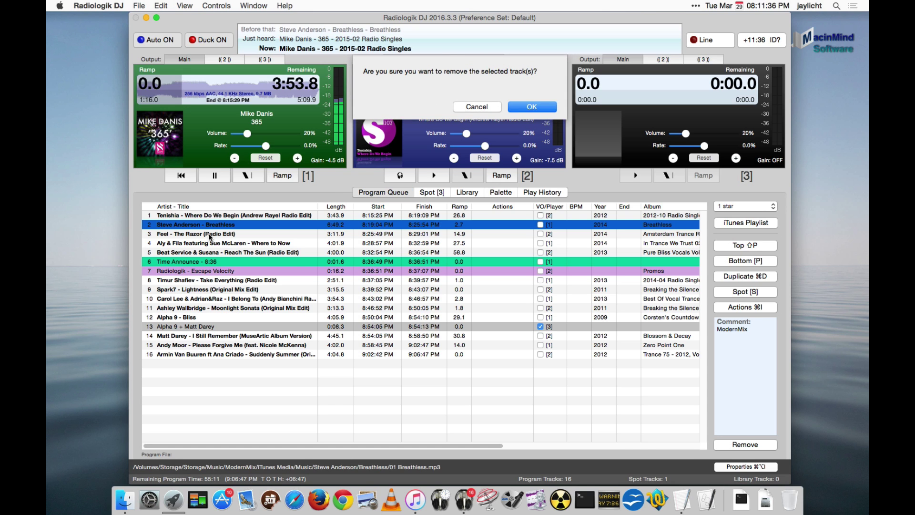
key(Return)
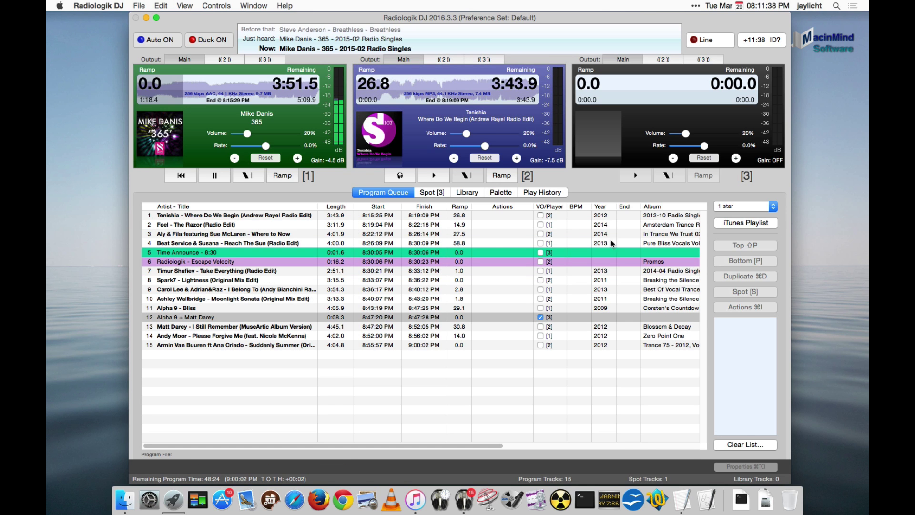
Choose the '2 star' iTunes playlist for the queue and show the empty Library.
click(735, 204)
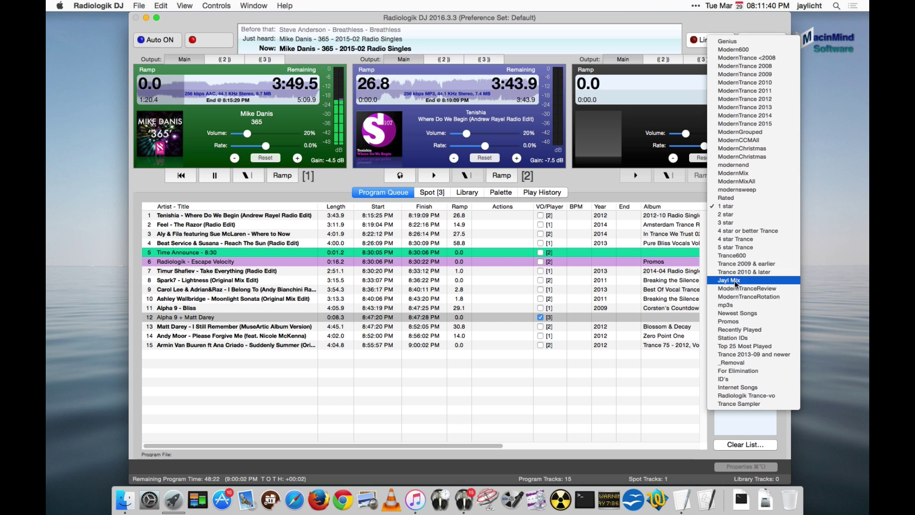
click(683, 190)
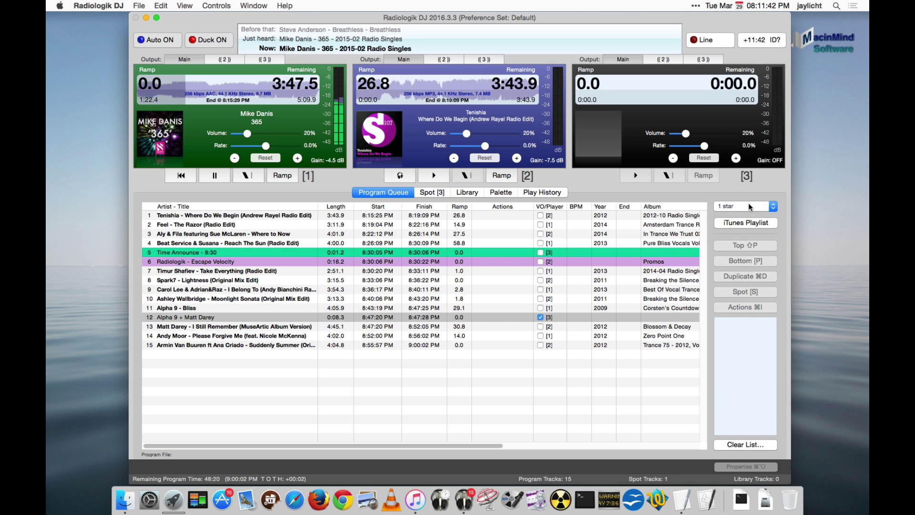
click(748, 202)
click(748, 215)
click(468, 192)
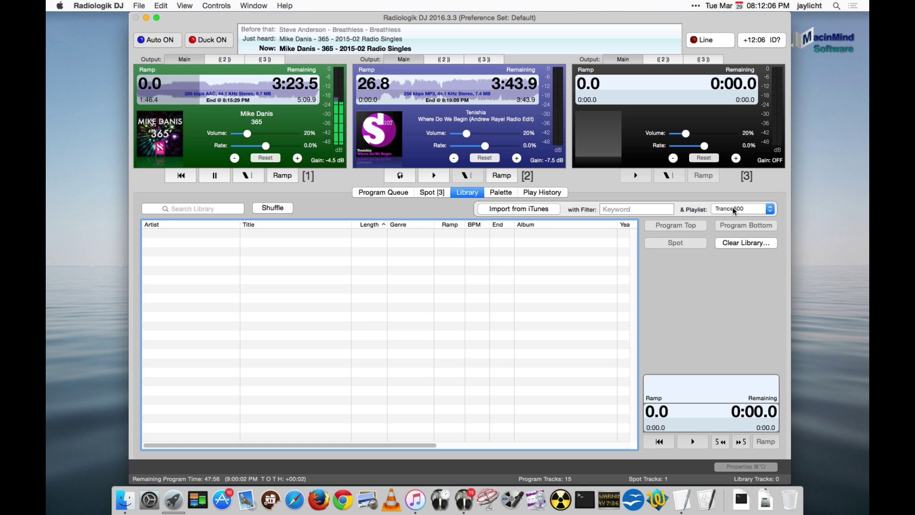
Import the 597 tracks of the Trance600 playlist from iTunes into the library.
click(733, 209)
click(739, 209)
click(542, 210)
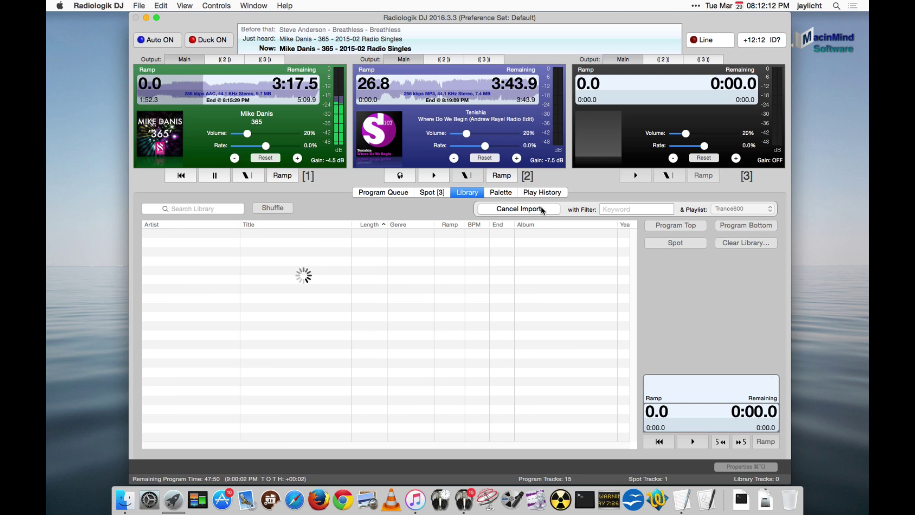
Sort the library by Ramp, then by Artist.
scroll(456, 298, down, 20)
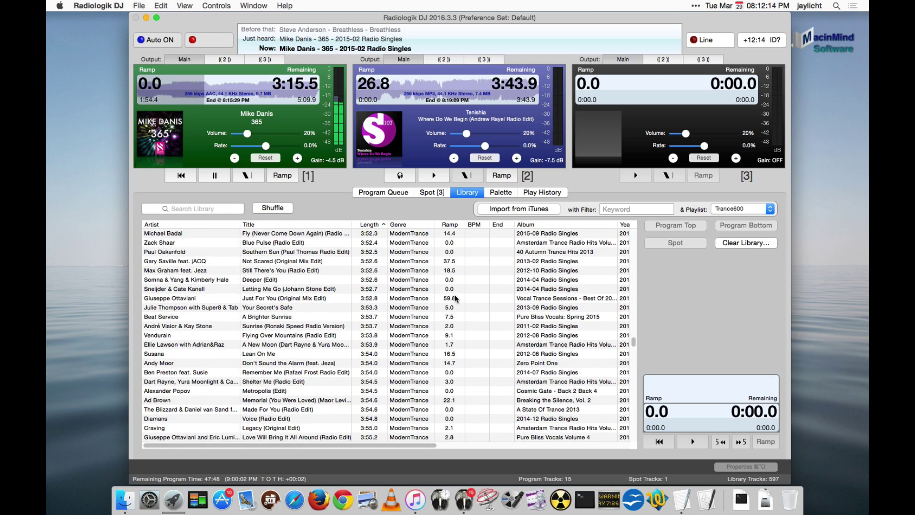
scroll(456, 298, up, 15)
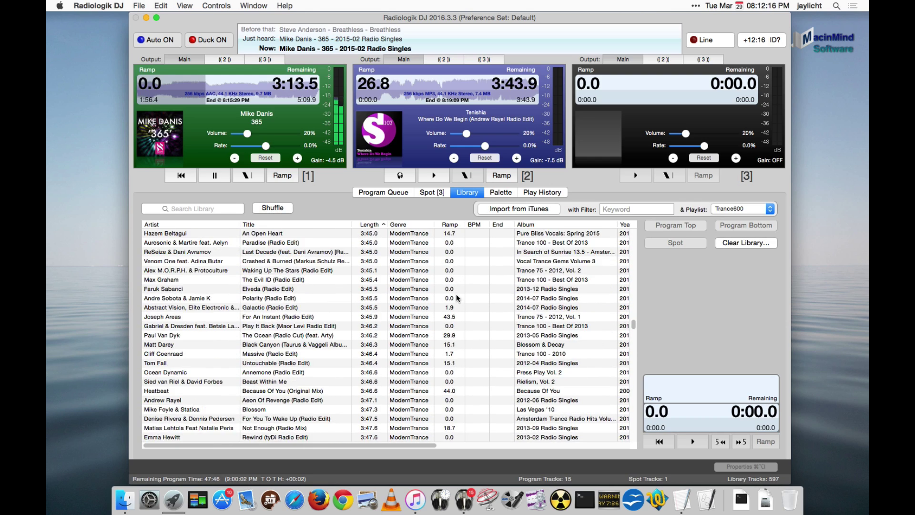
scroll(456, 285, up, 5)
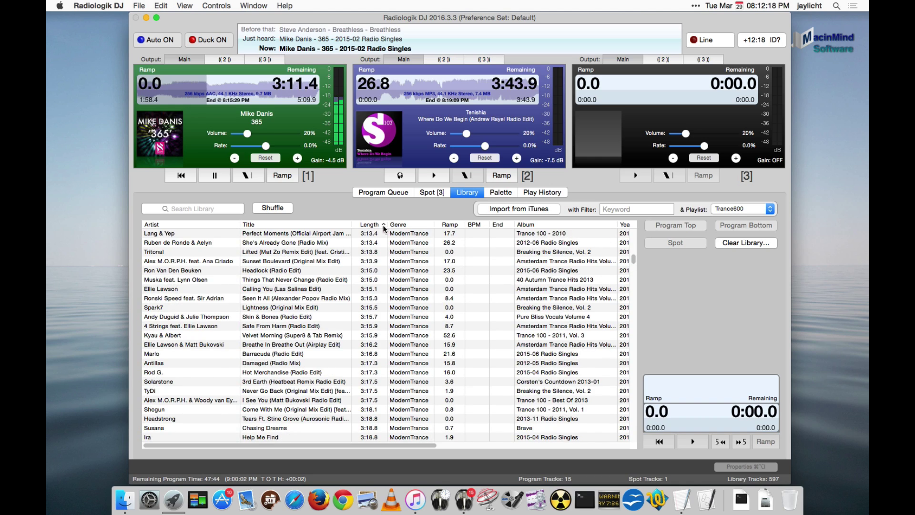
click(458, 224)
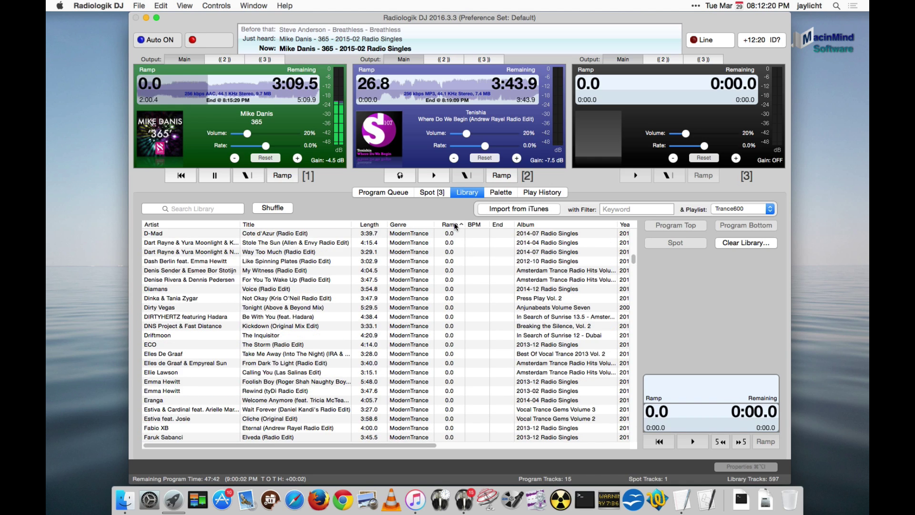
scroll(471, 286, down, 10)
scroll(475, 289, down, 15)
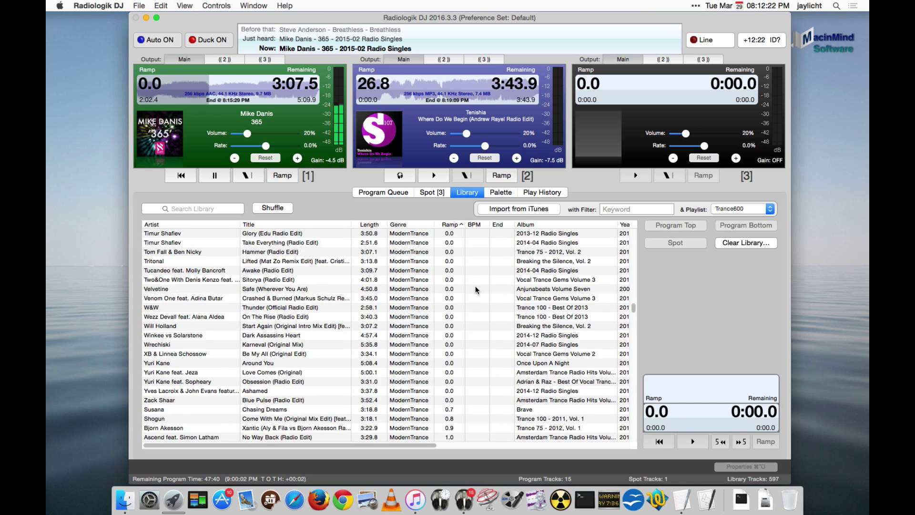
scroll(475, 285, down, 10)
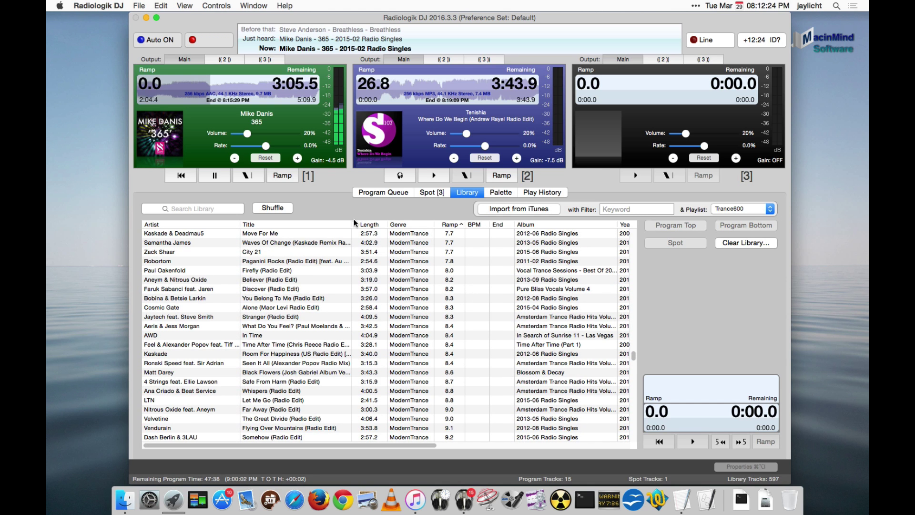
click(170, 228)
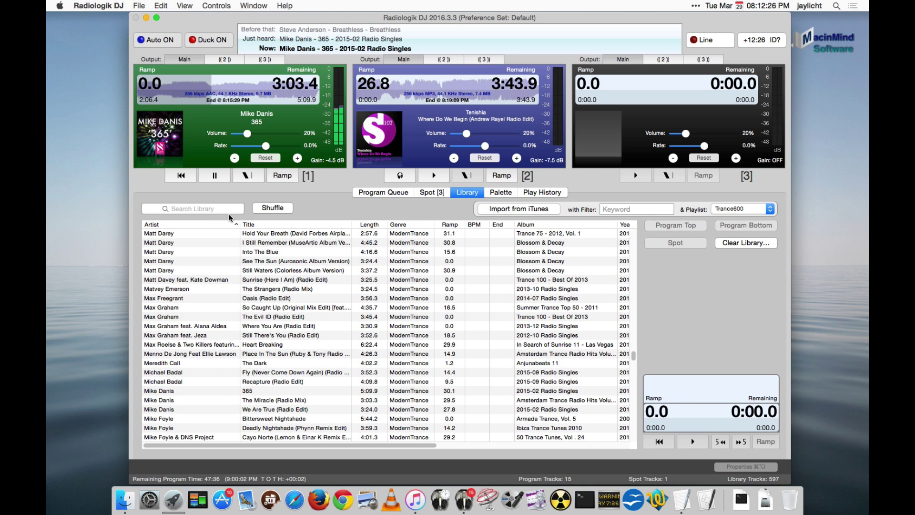
click(201, 208)
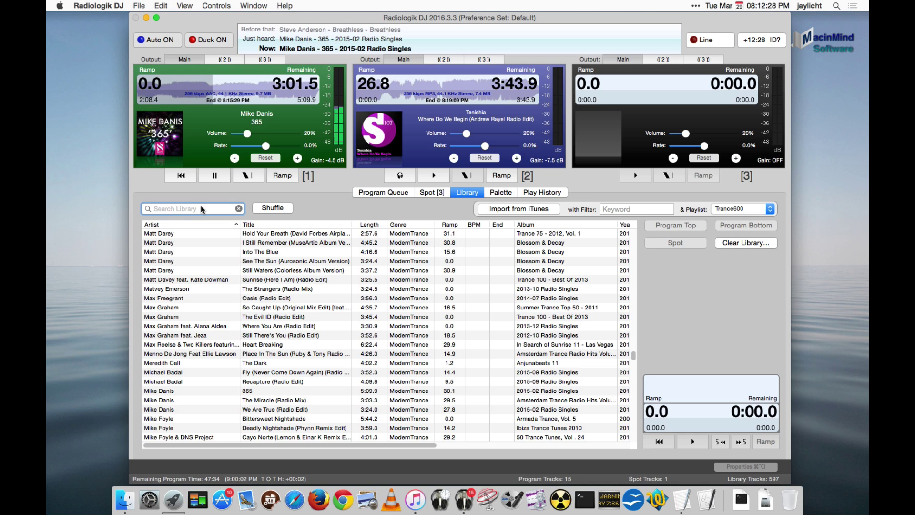
Search the library for 'lost' and add Lost Language (Radio Edit) to the top of the program.
text(lost)
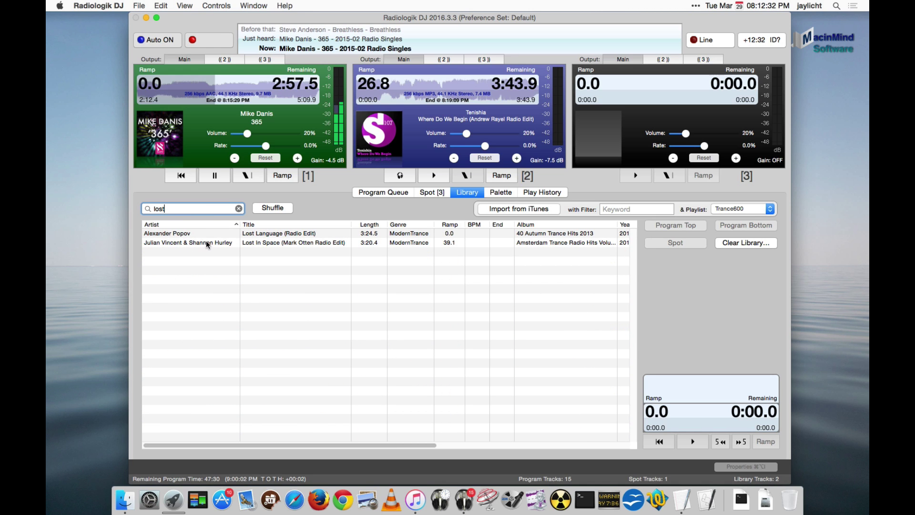
click(276, 234)
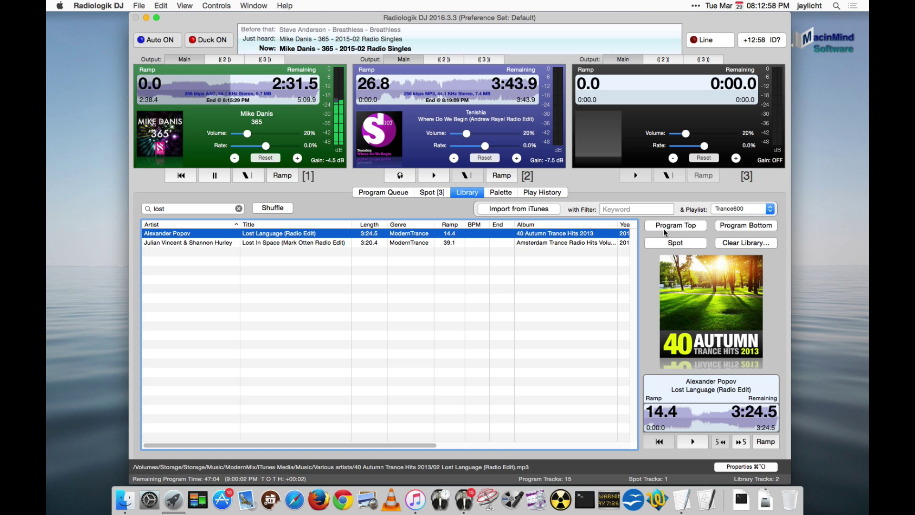
double_click(270, 233)
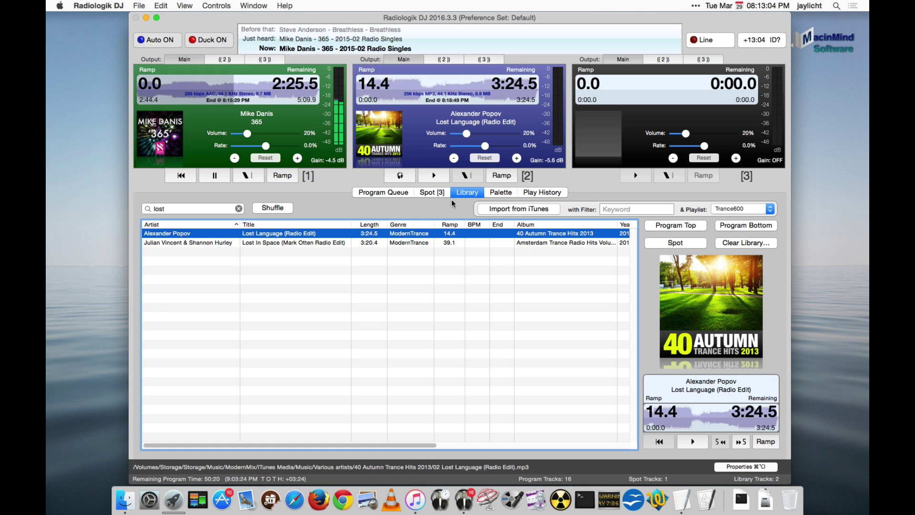
Clear the 'lost' search, return to the program queue, and look at Install iTunes Scripts.
click(238, 209)
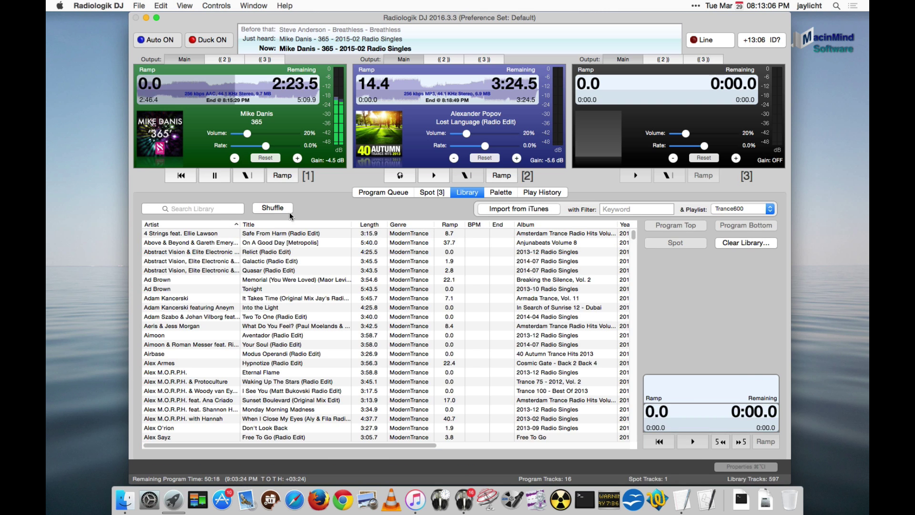
click(401, 193)
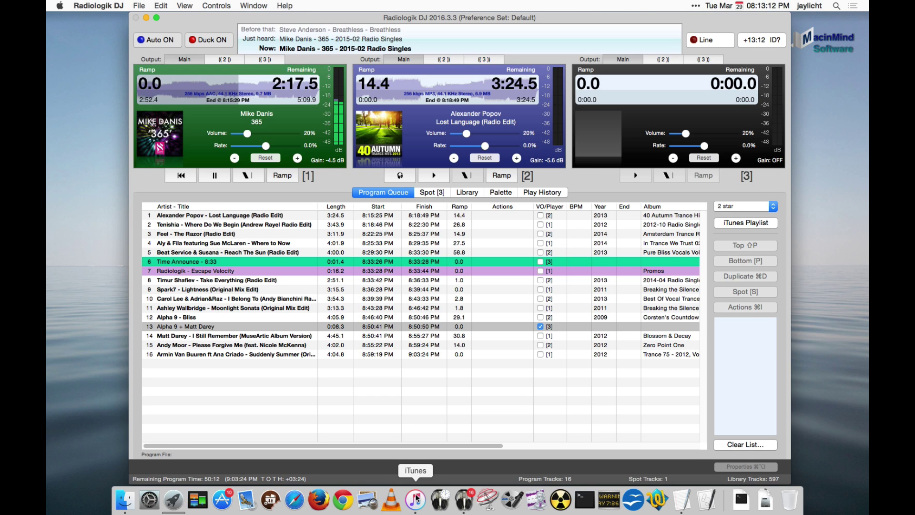
click(98, 5)
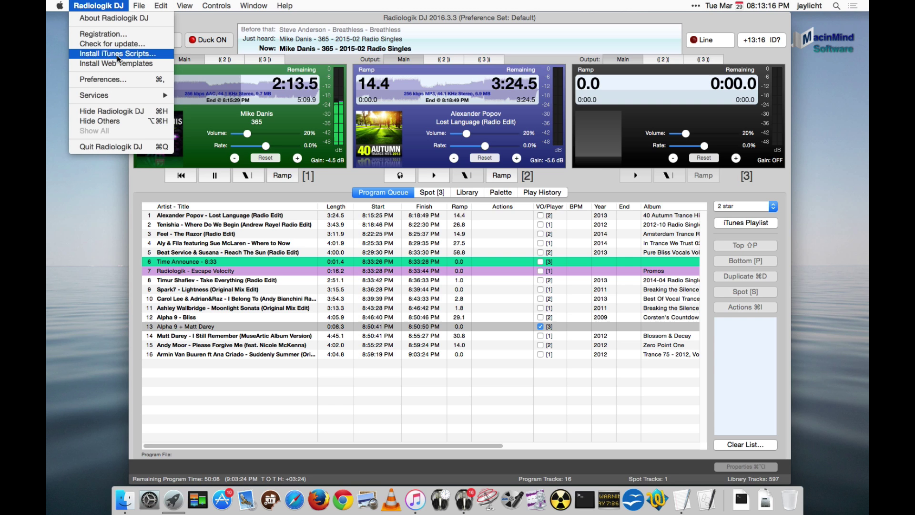
click(88, 3)
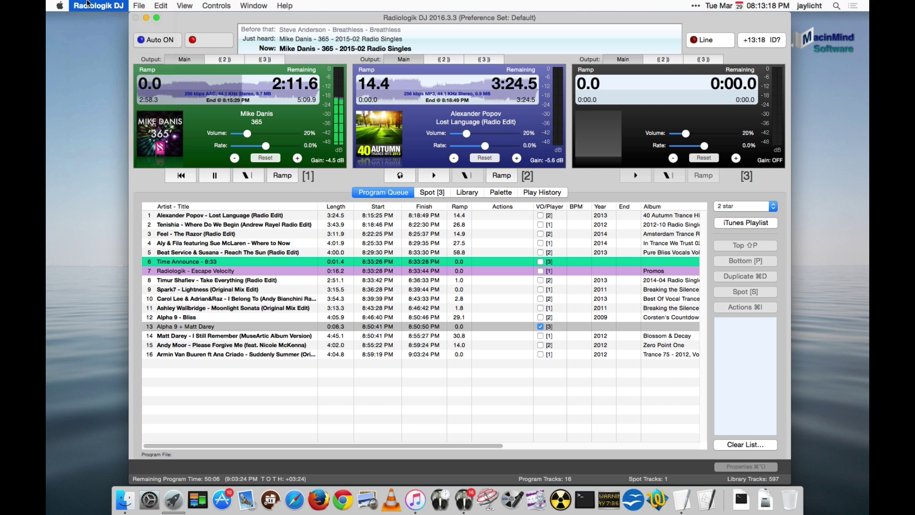
Append Breathless to the Radiologik DJ queue from iTunes' Scripts menu, then select new row 17.
click(415, 499)
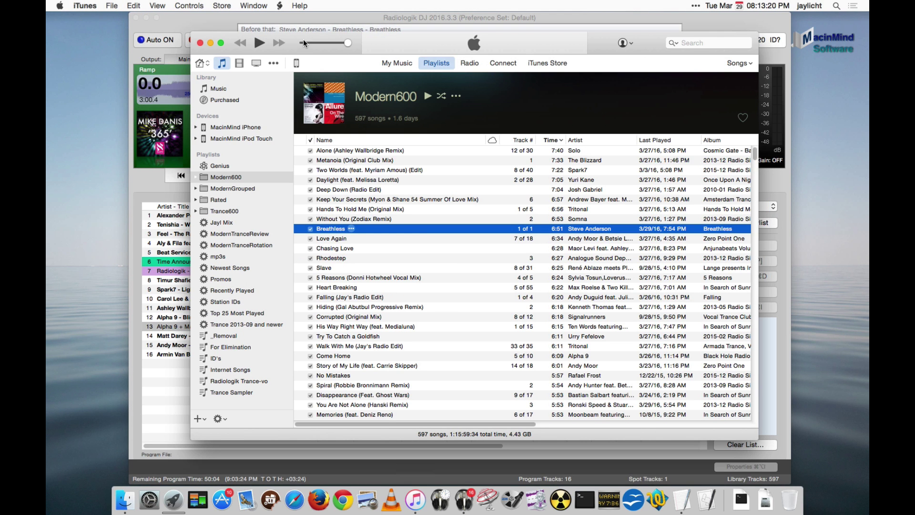
click(280, 5)
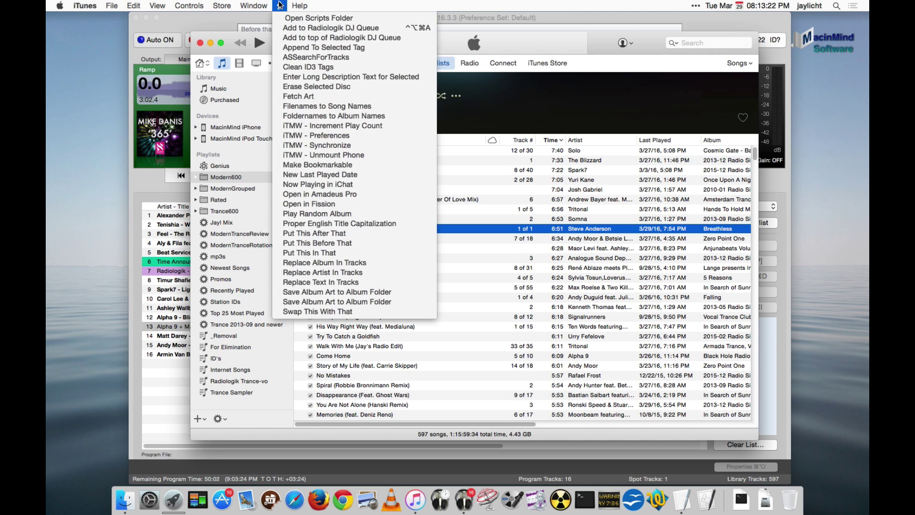
click(280, 59)
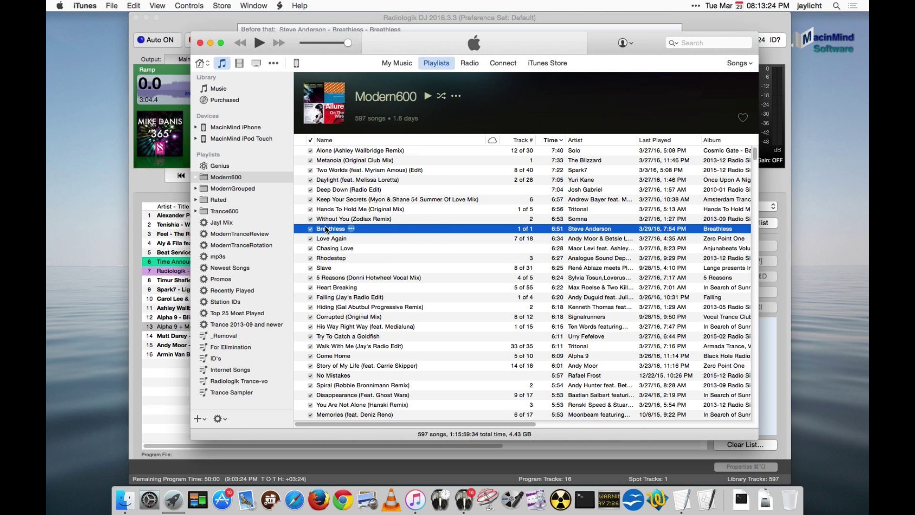
click(279, 6)
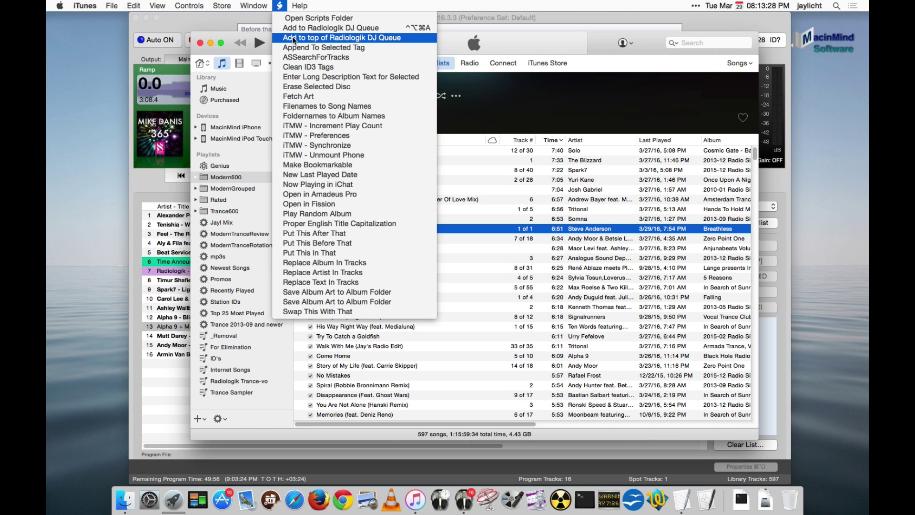
click(295, 28)
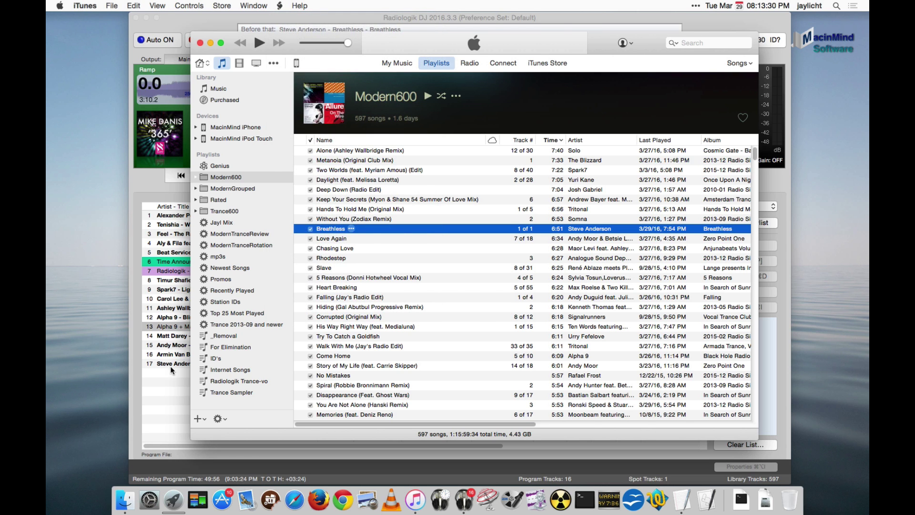
click(171, 368)
click(191, 365)
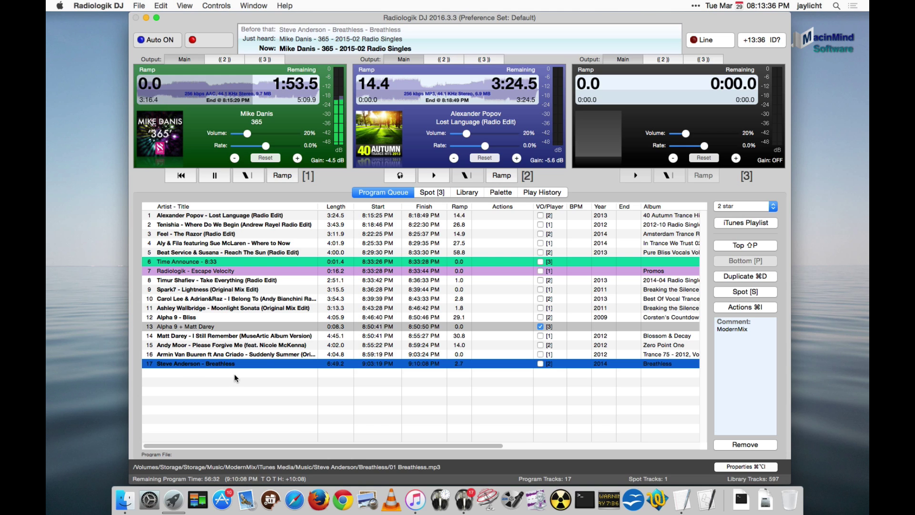
Delete Breathless from the queue and move Spark7 and Carol Lee below Ashley Wallbridge.
key(Delete)
key(Return)
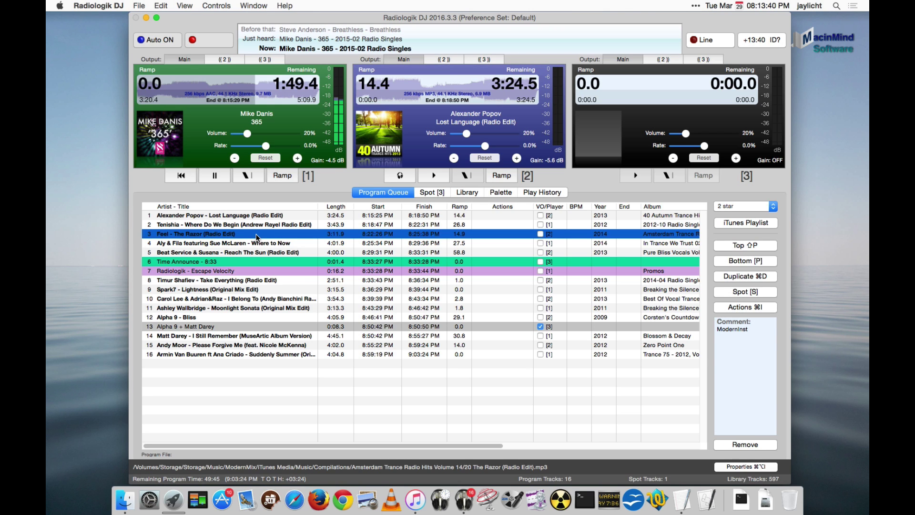
drag(259, 232, 264, 355)
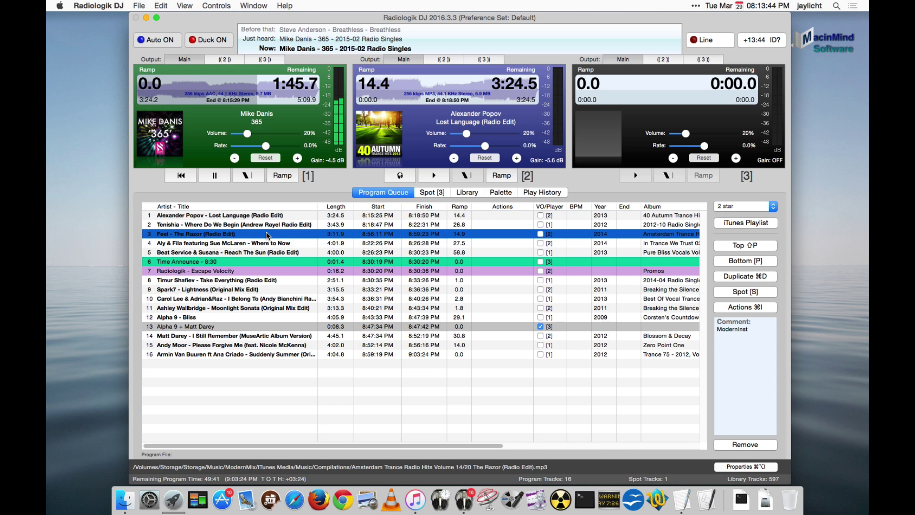
drag(239, 293, 244, 312)
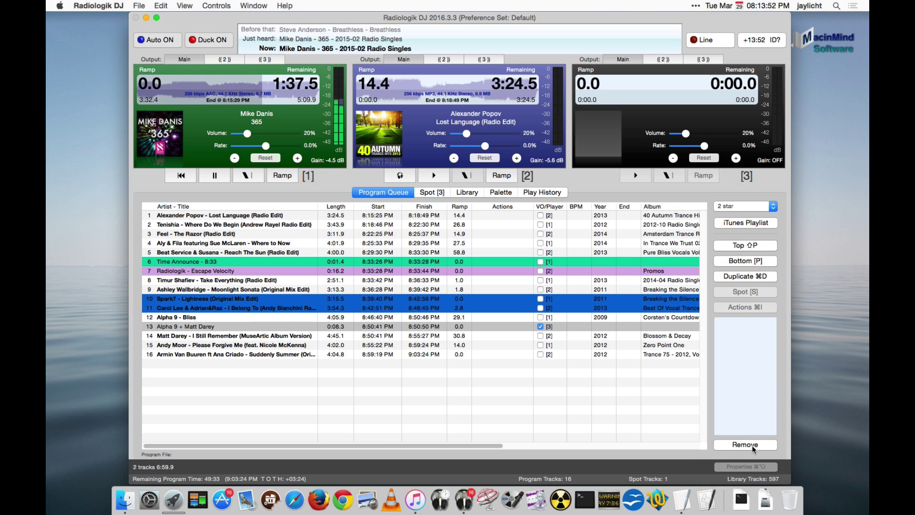
Move Armin Van Buuren's Suddenly Summer to the top of the queue, then back to the bottom.
click(452, 370)
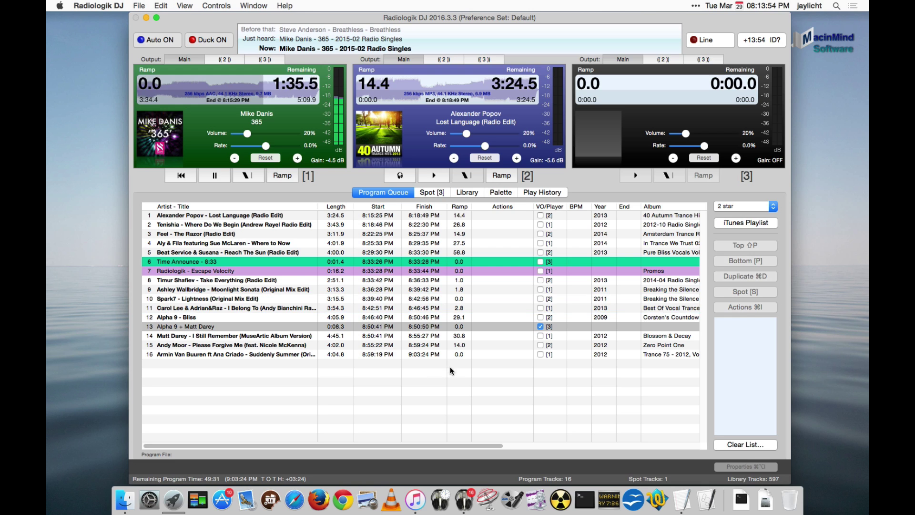
click(411, 356)
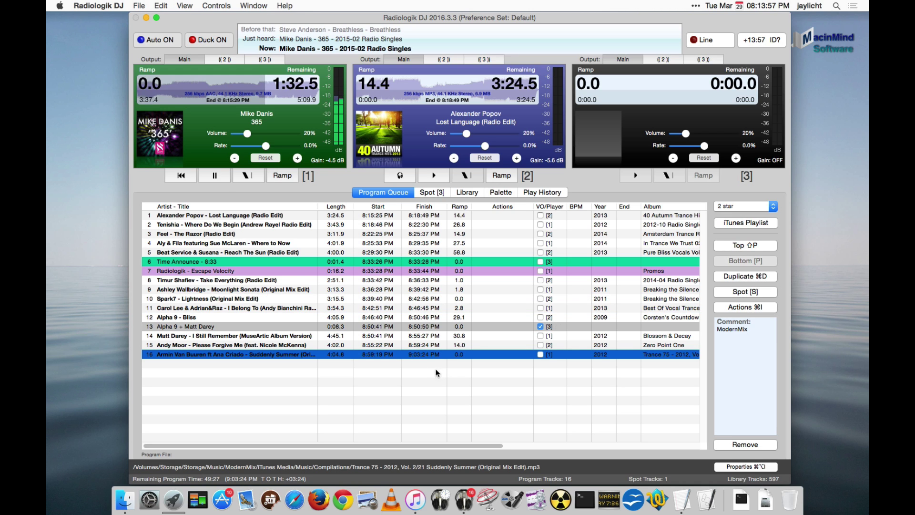
click(757, 244)
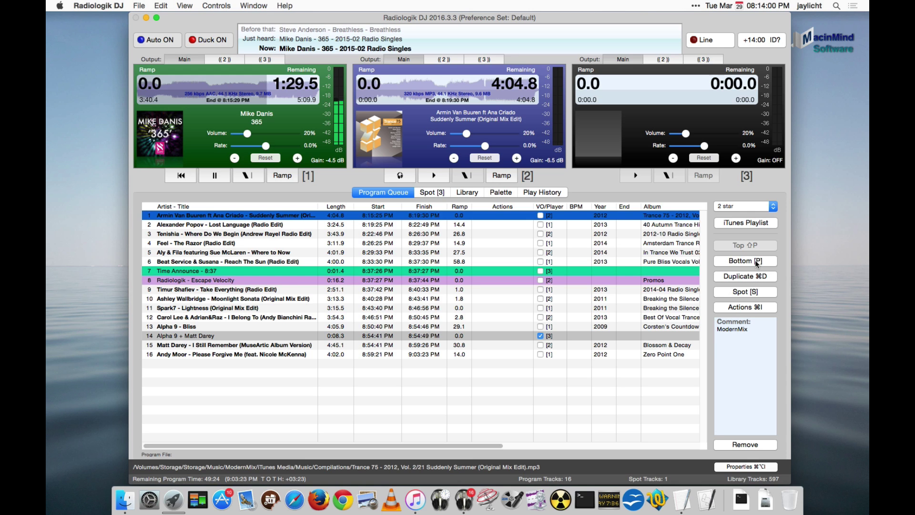
click(755, 262)
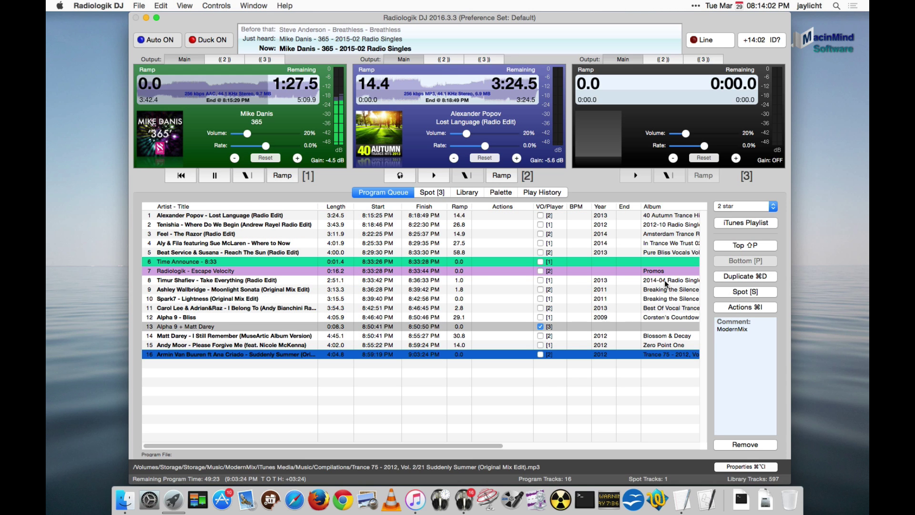
click(560, 381)
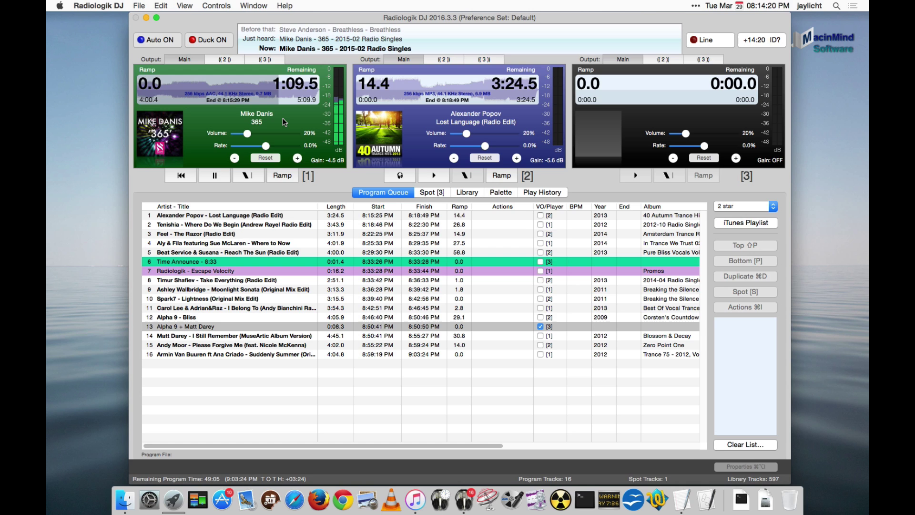
mouse_move(283, 119)
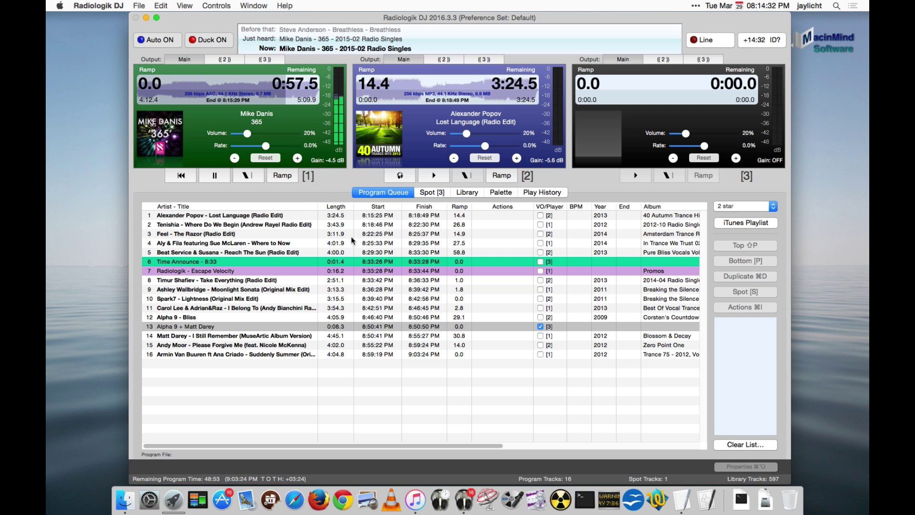
Turn Auto off, then set and clear actions on the first two queued tracks.
click(166, 39)
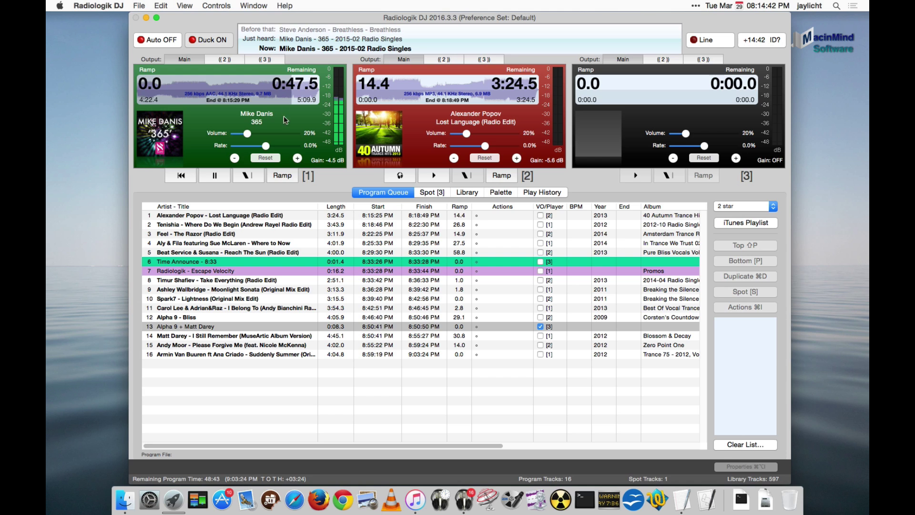
click(476, 215)
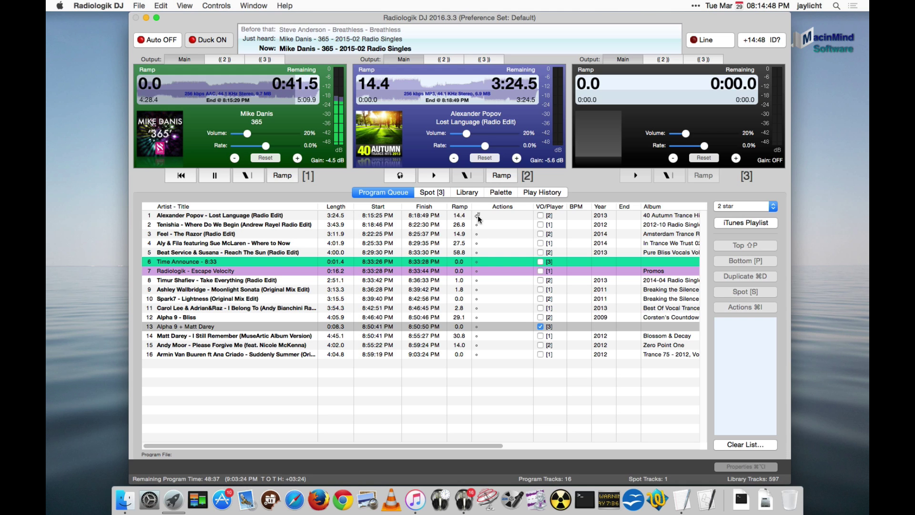
click(477, 225)
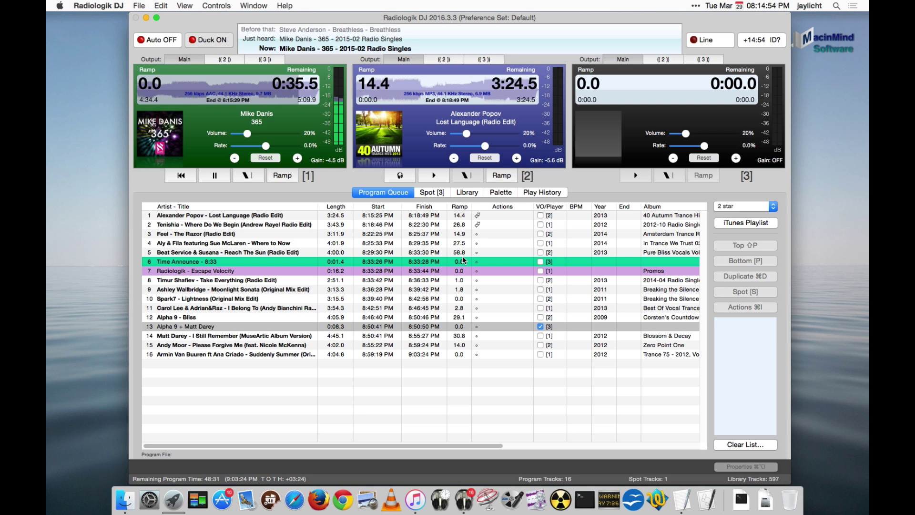
click(477, 225)
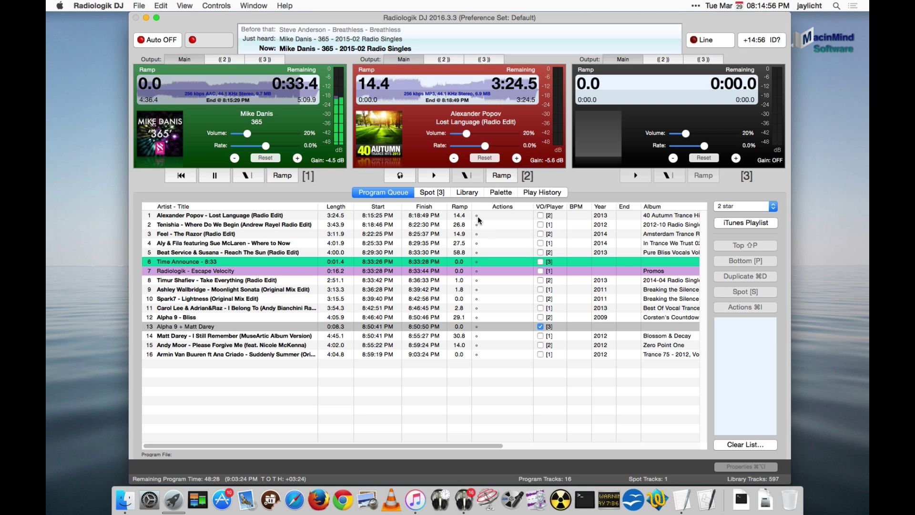
click(477, 215)
Turn Auto back on, then toggle Duck off and on again so decks stay at 20%.
click(161, 40)
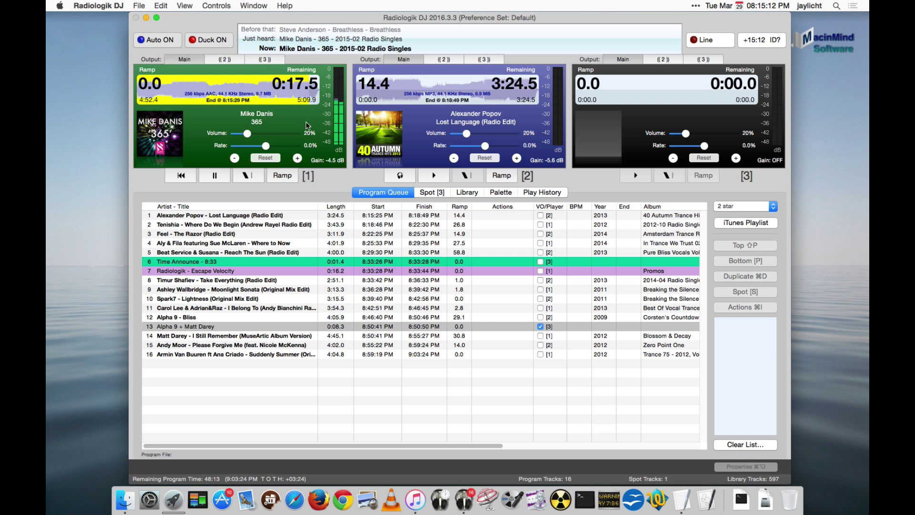
click(221, 45)
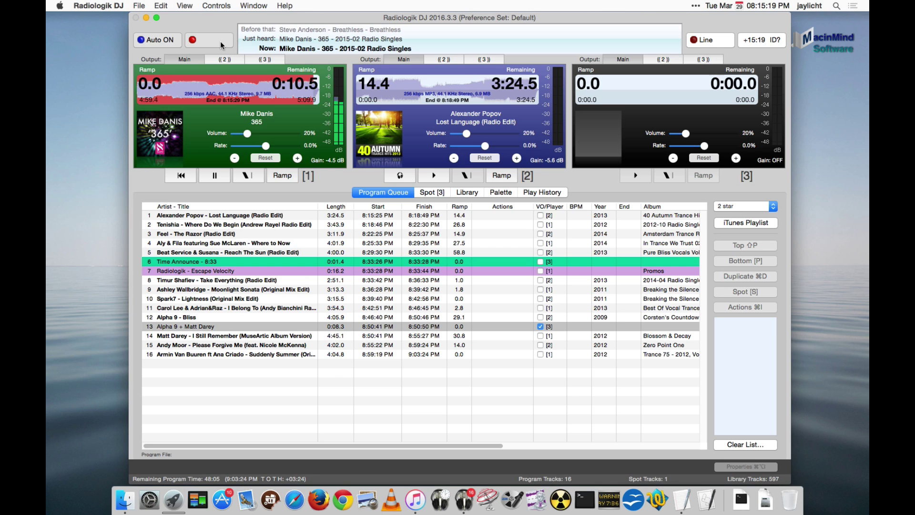
click(221, 41)
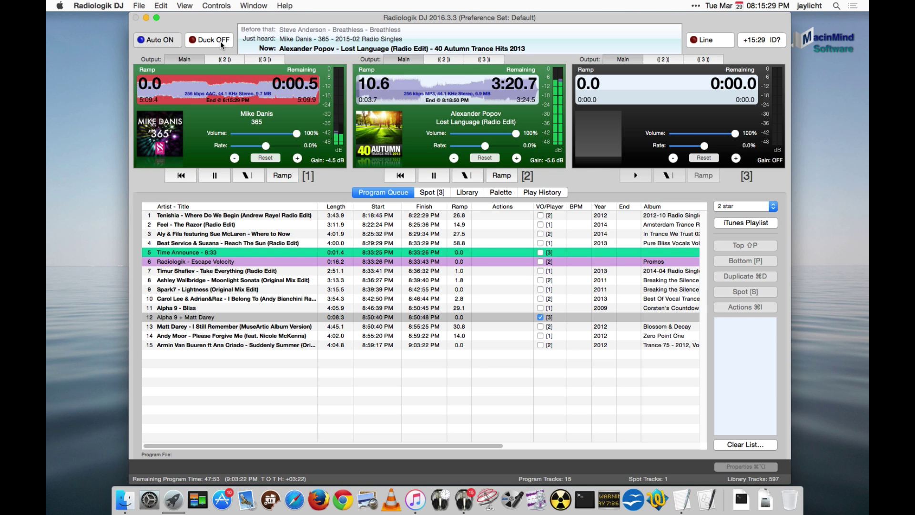
click(220, 41)
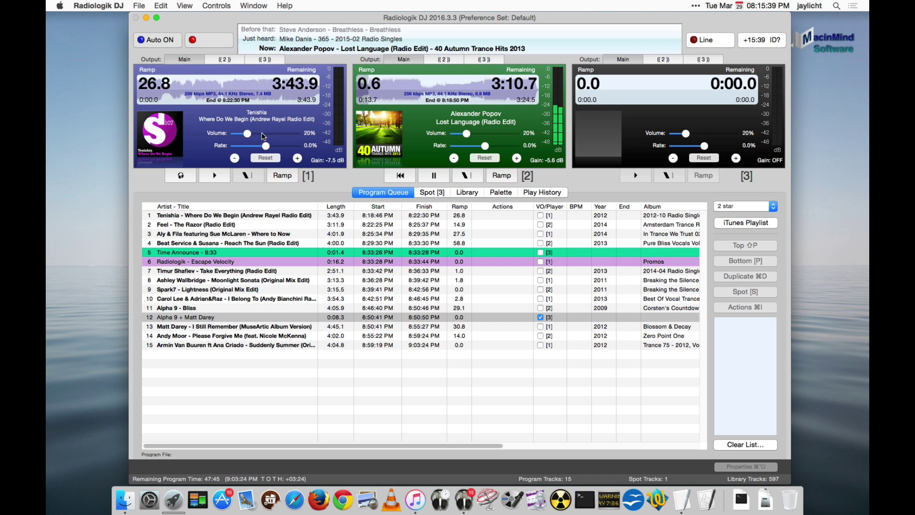
Nudge deck 2's volume with the arrow keys, then duck it to 20% with the D shortcut.
click(470, 116)
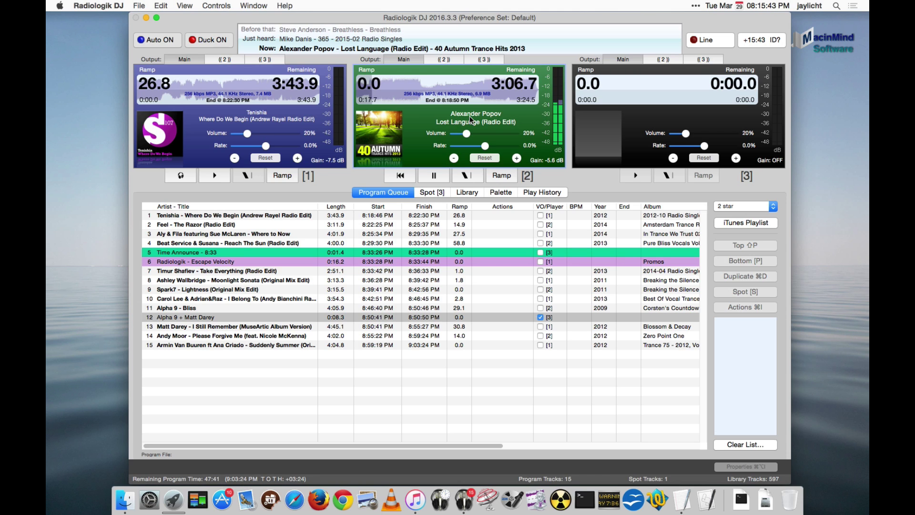
key(Down)
key(Down)
key(Down)
key(Down)
key(Up)
key(Up)
key(Up)
key(Up)
key(Up)
key(Up)
key(Up)
key(Up)
key(Up)
key(Down)
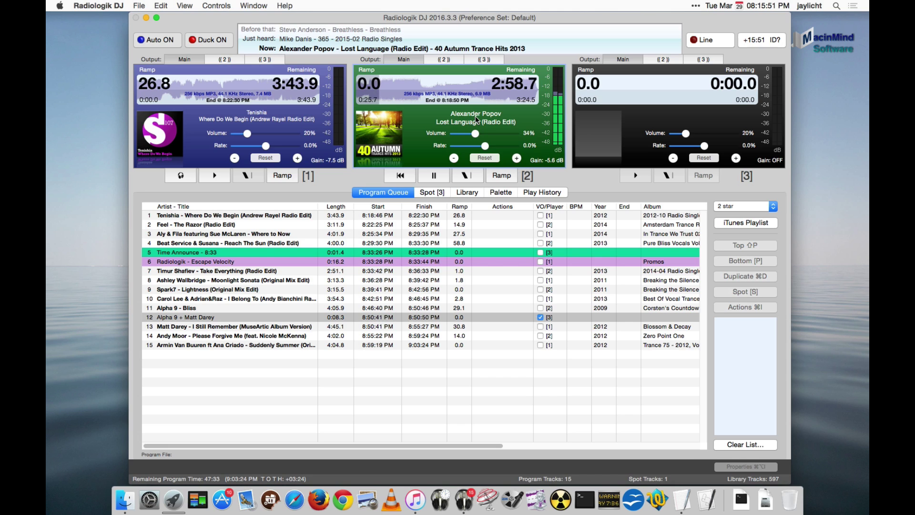
key(Down)
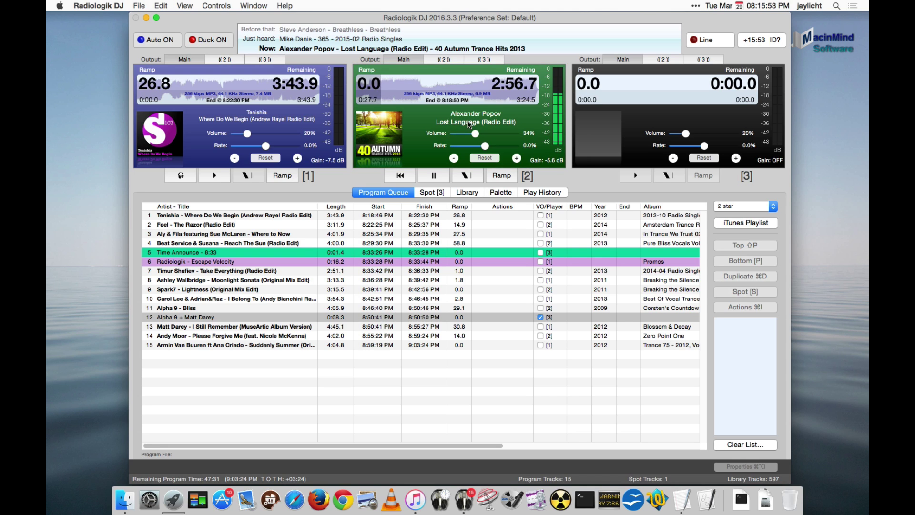
scroll(470, 120, down, 2)
key(d)
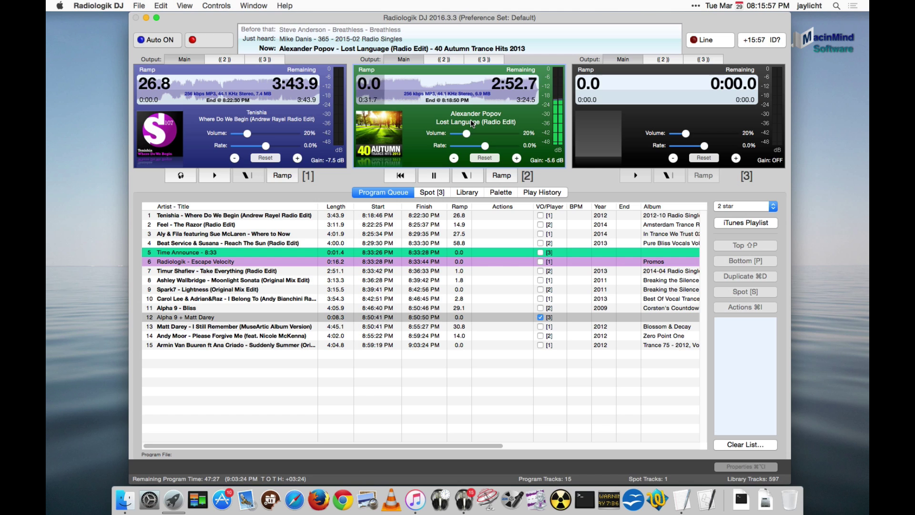
scroll(470, 118, down, 2)
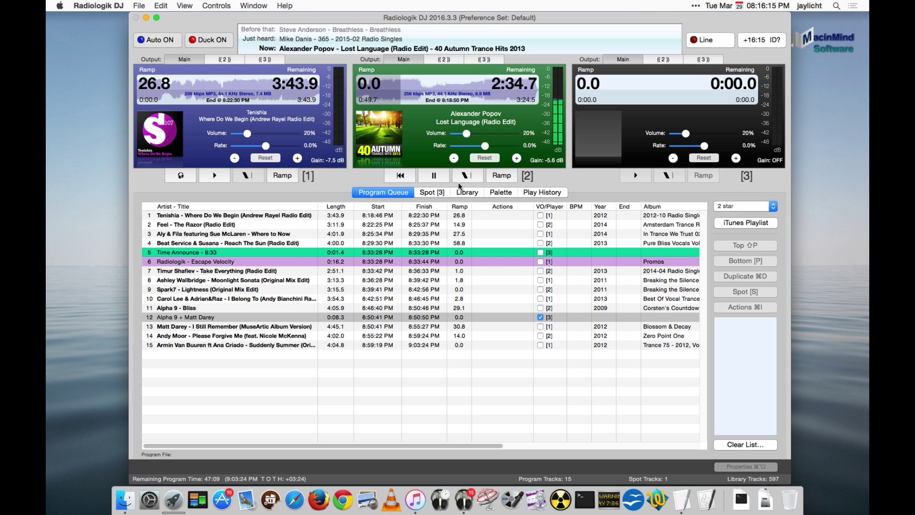
Switch to the Palette tab to show the Main set's empty instant-play buttons.
click(508, 193)
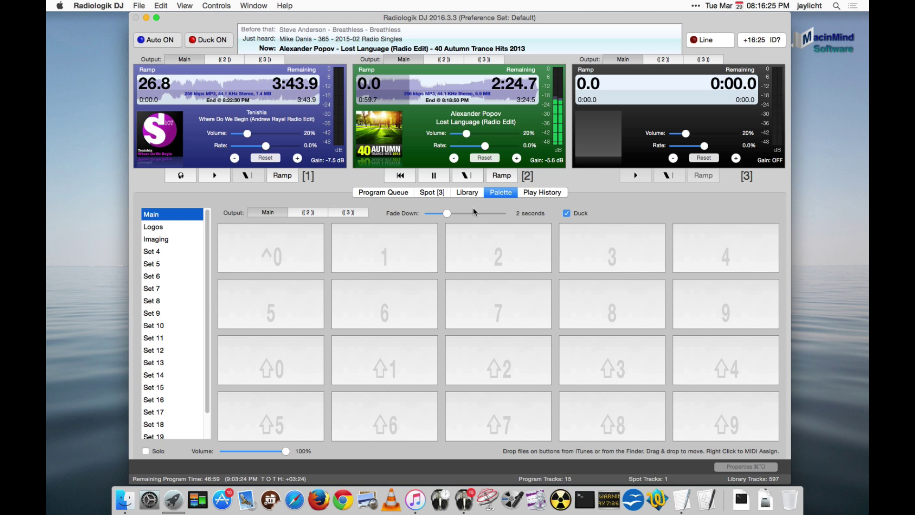
Drag all ten songs of the Radiologik Trance-vo playlist from iTunes onto palette buttons 0–9.
click(419, 507)
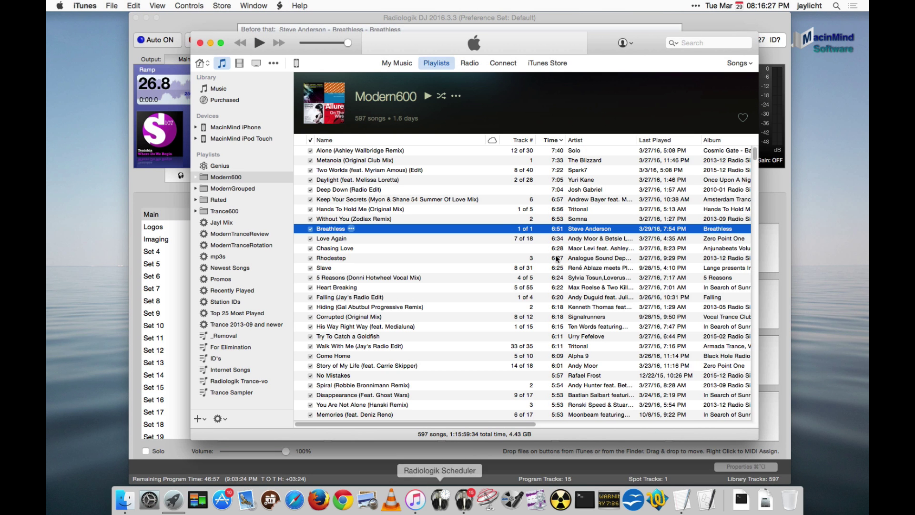
click(244, 381)
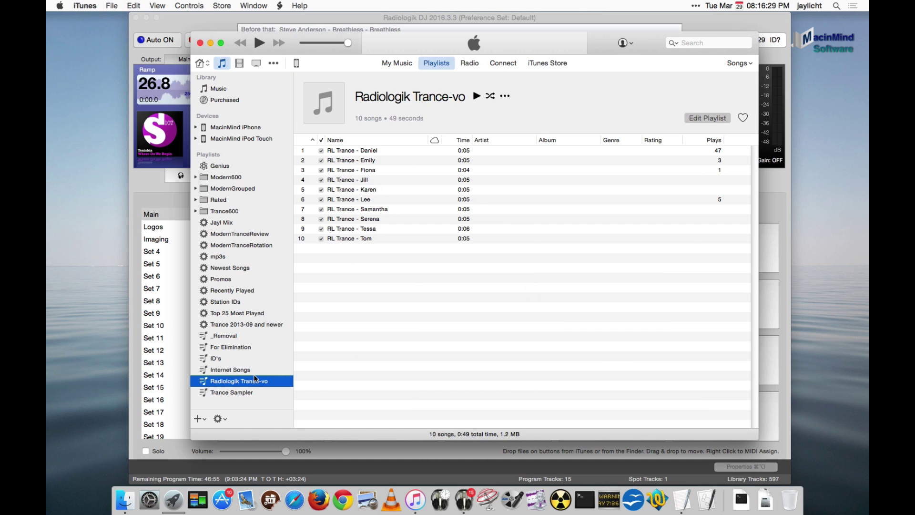
drag(292, 39, 519, 54)
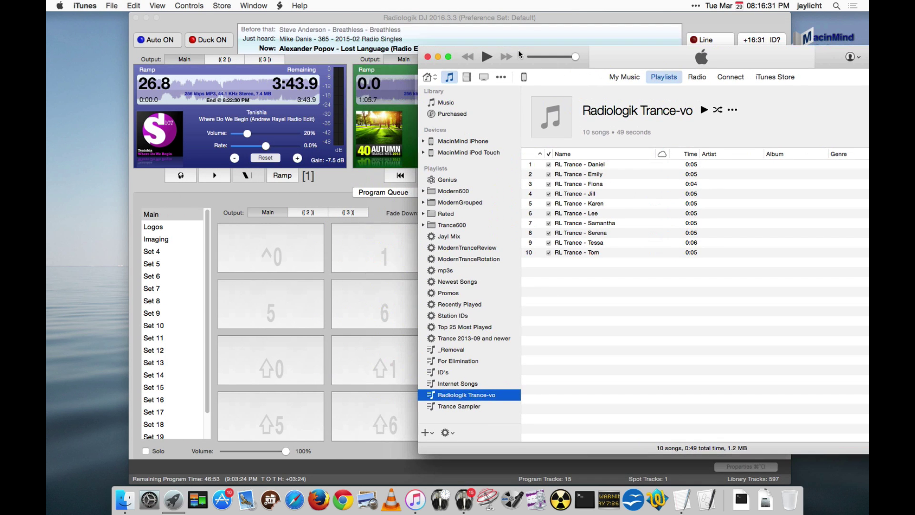
click(618, 177)
key(super+a)
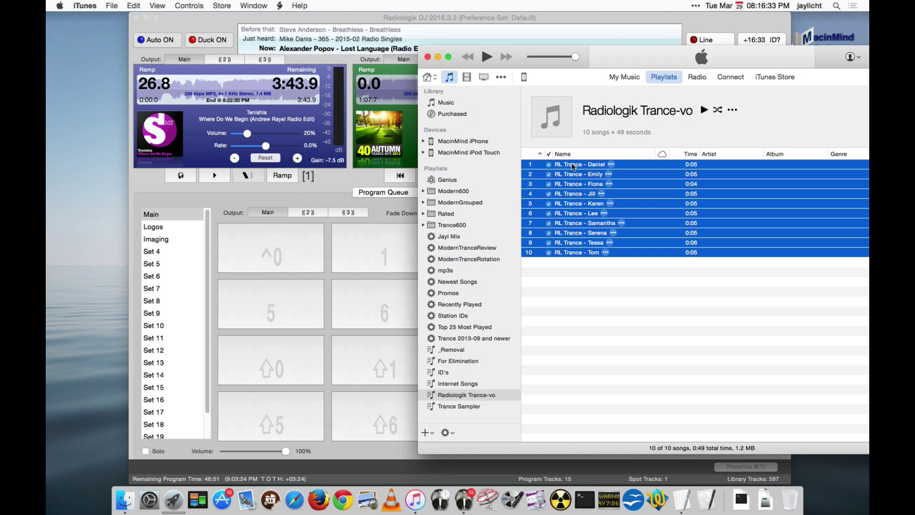
drag(573, 166, 263, 239)
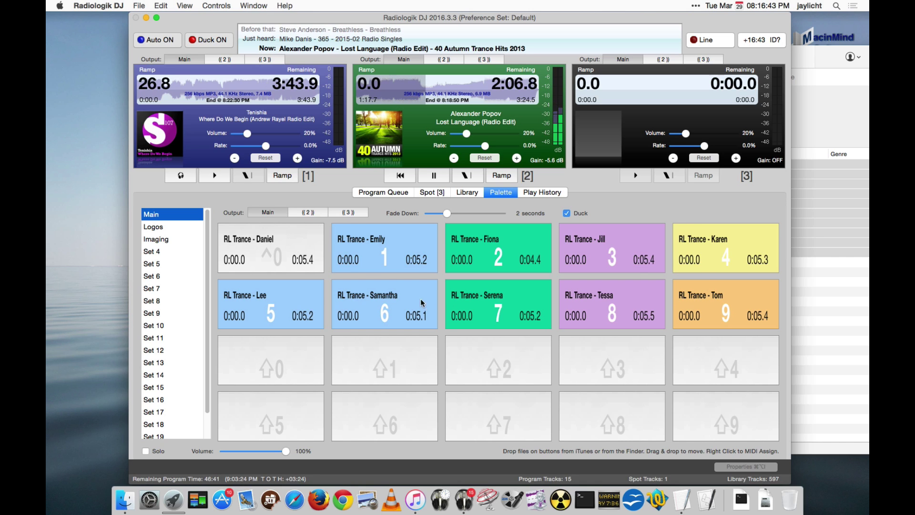
Reveal the RL Trance - Emily palette clip's audio file in Finder to check its colour label.
right_click(408, 243)
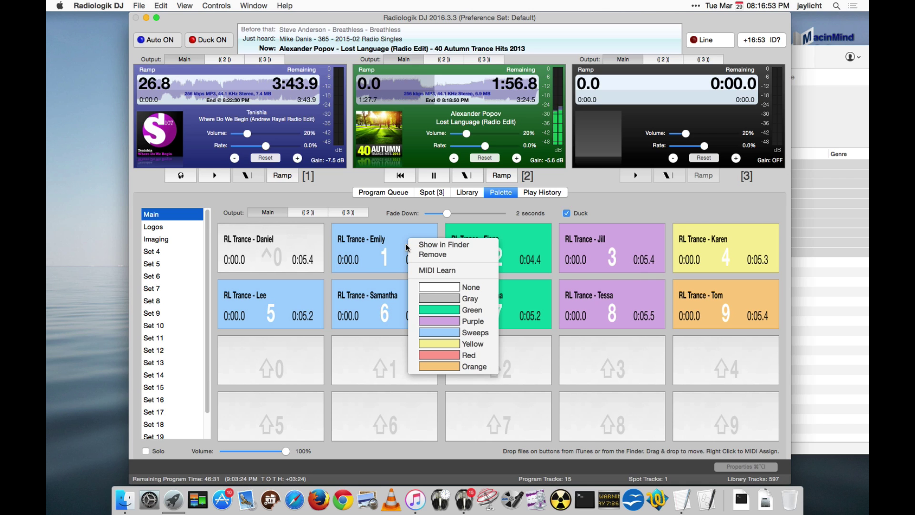
click(456, 245)
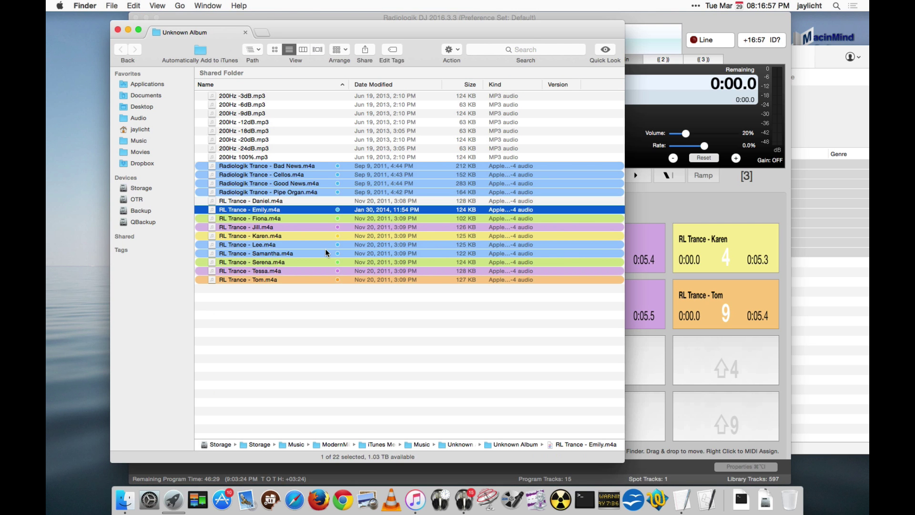
click(308, 328)
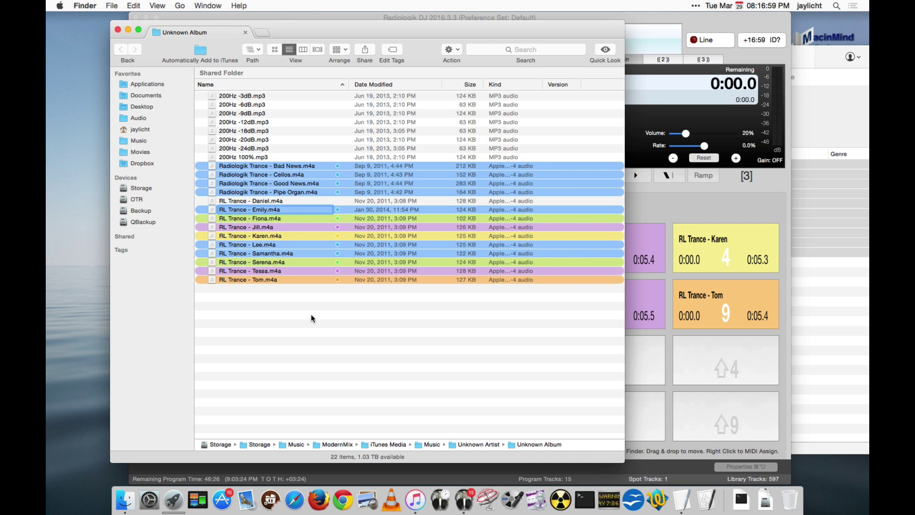
click(686, 216)
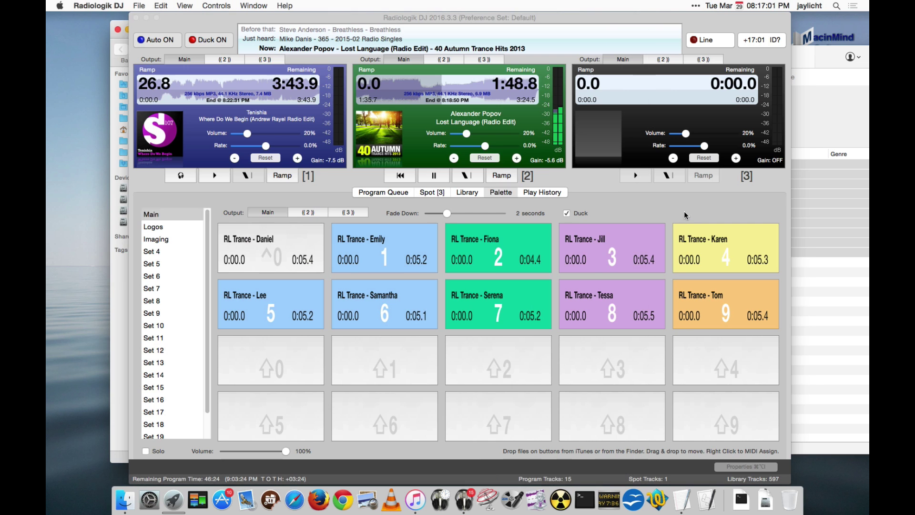
Colour the Emily button purple, confirm the purple label in Finder, and return to the Program Queue.
right_click(399, 249)
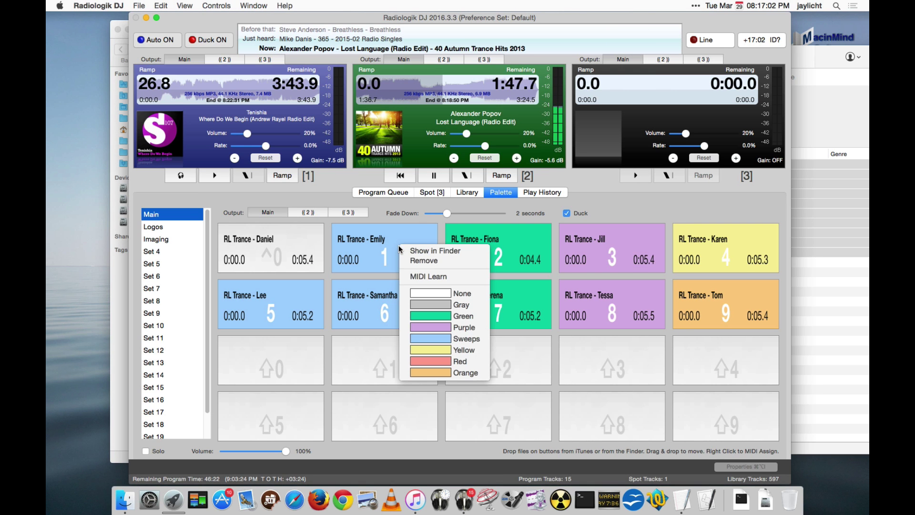
click(436, 324)
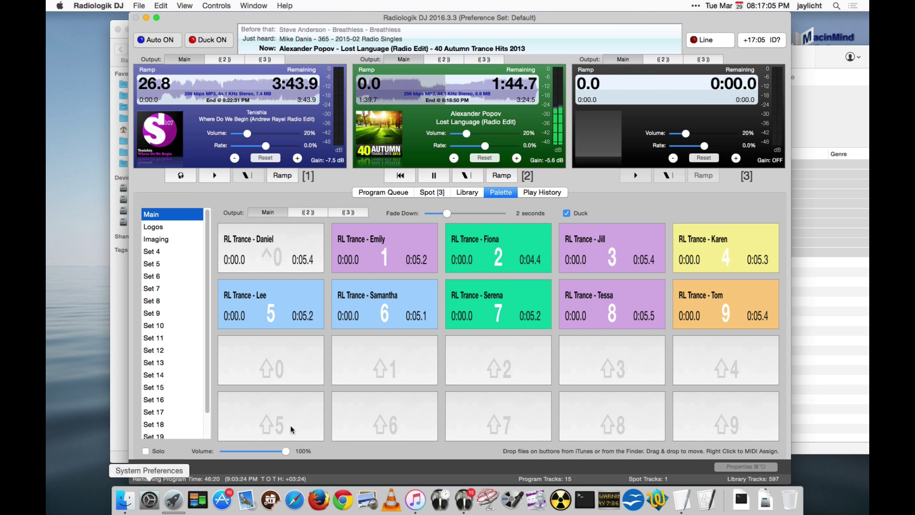
right_click(410, 248)
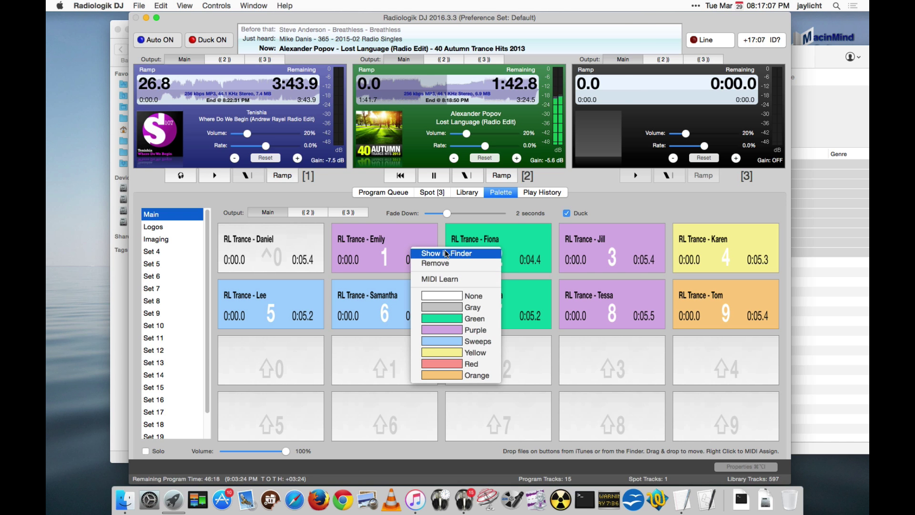
click(431, 253)
click(320, 317)
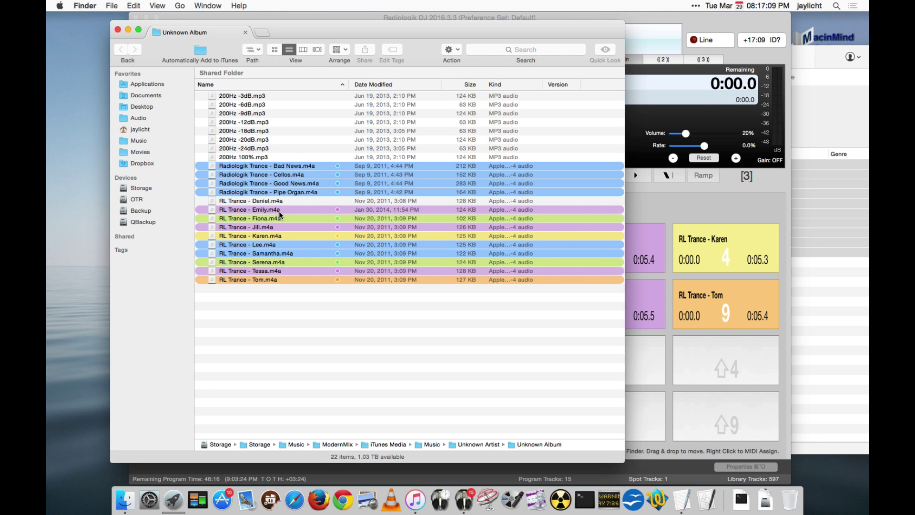
click(721, 15)
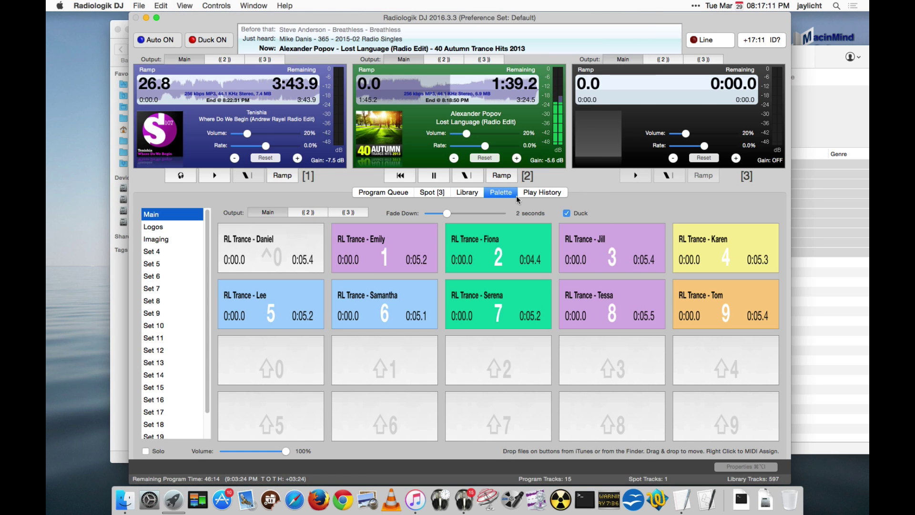
click(396, 192)
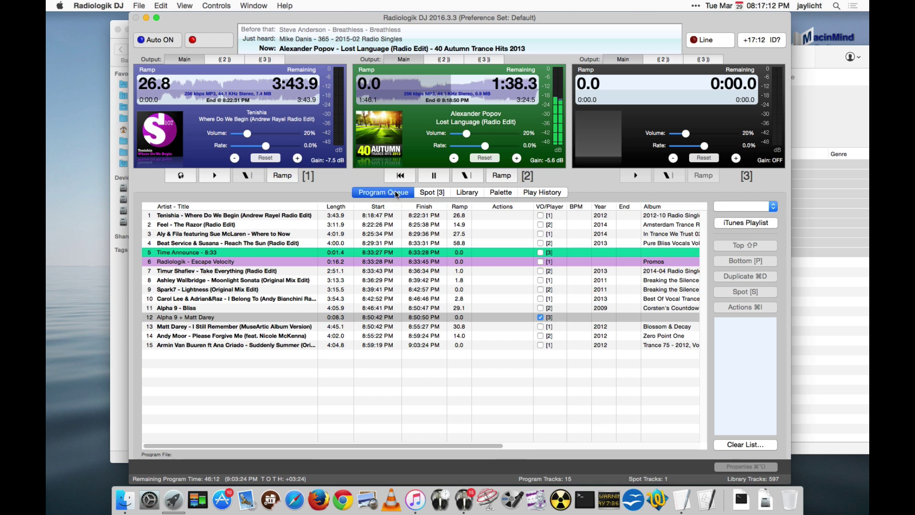
Show the Palette tab with its ten colour-coded RL Trance buttons.
click(499, 193)
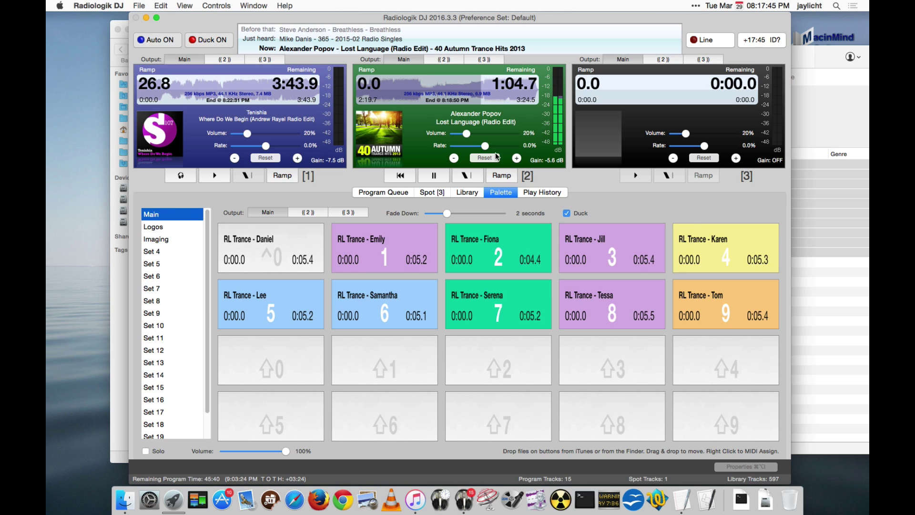
Play the RL Trance - Fiona clip (key 2) with ducking toggled off then on, then open Preferences.
click(210, 39)
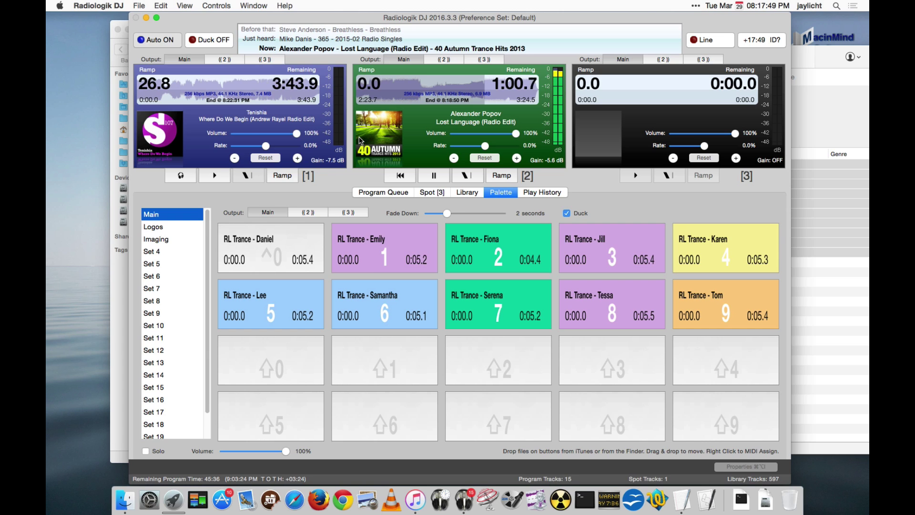
key(2)
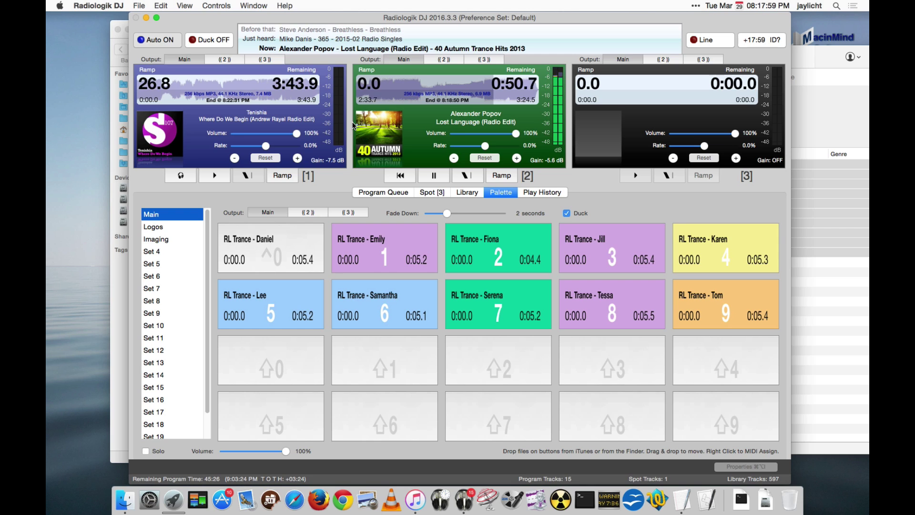
key(super+d)
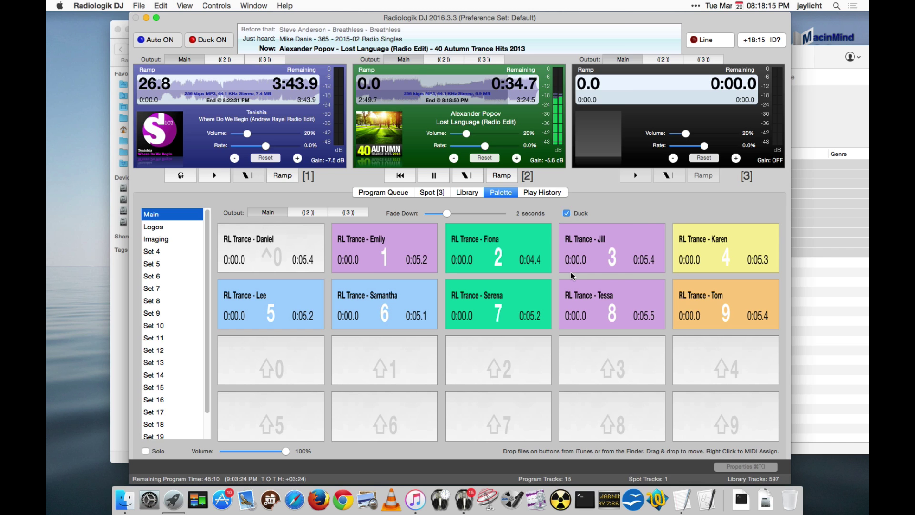
key(super+comma)
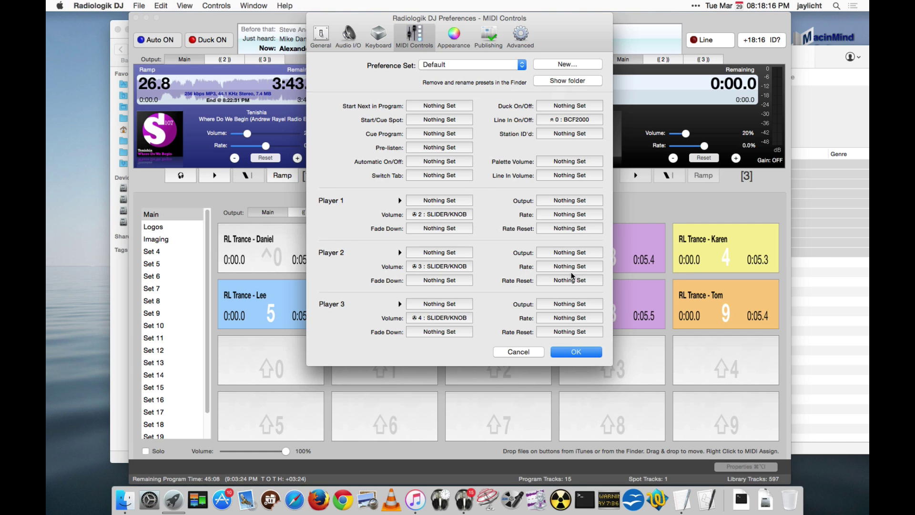
Review the General fade and ducking preferences, then cancel without saving.
click(321, 36)
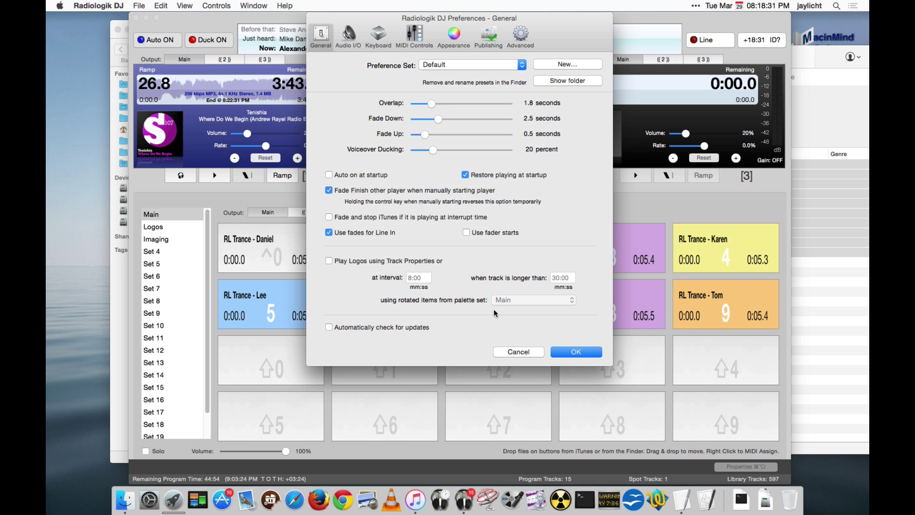
click(512, 351)
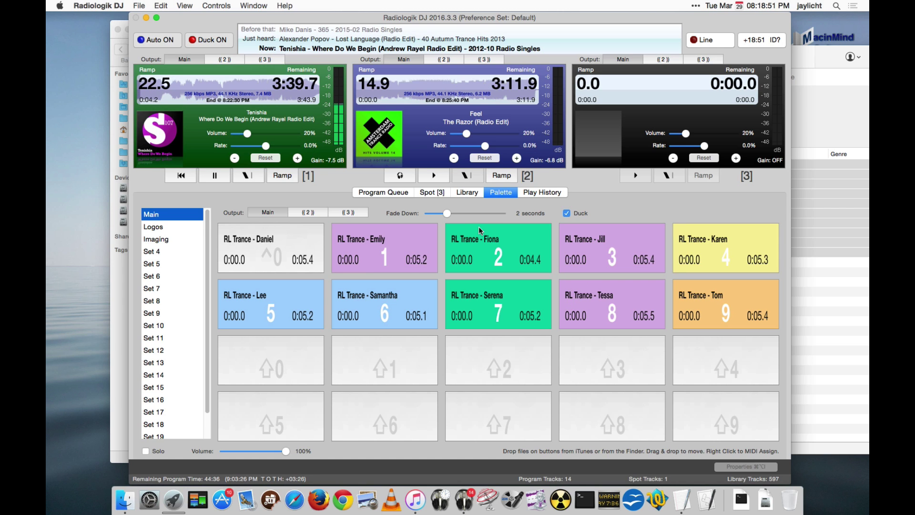
Switch to the Program Queue, now 14 tracks headed by "Feel - The Razor (Radio Edit)".
click(399, 193)
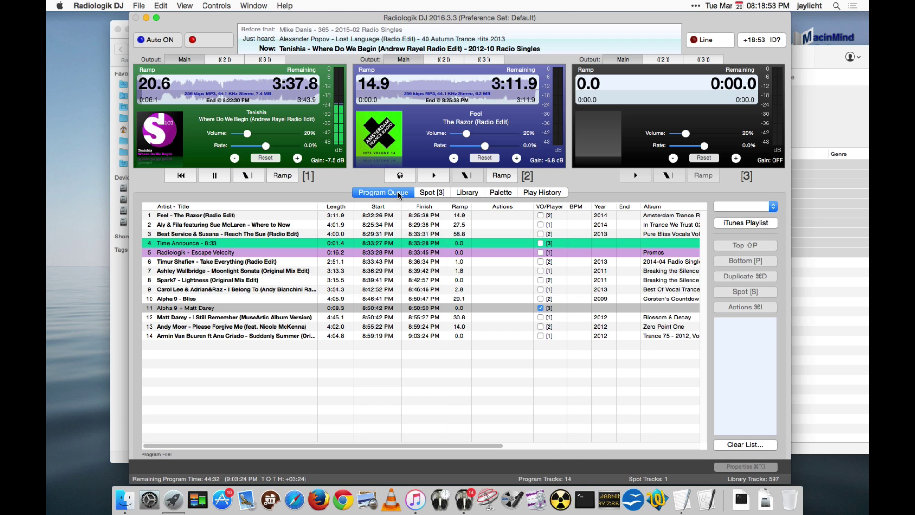